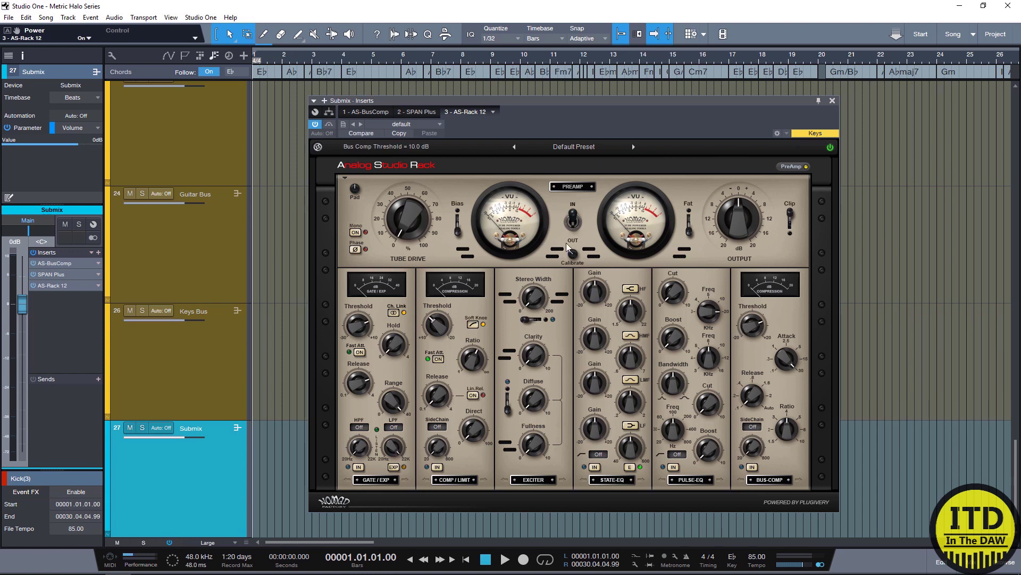
mouse_move(787, 332)
left_click(1005, 562)
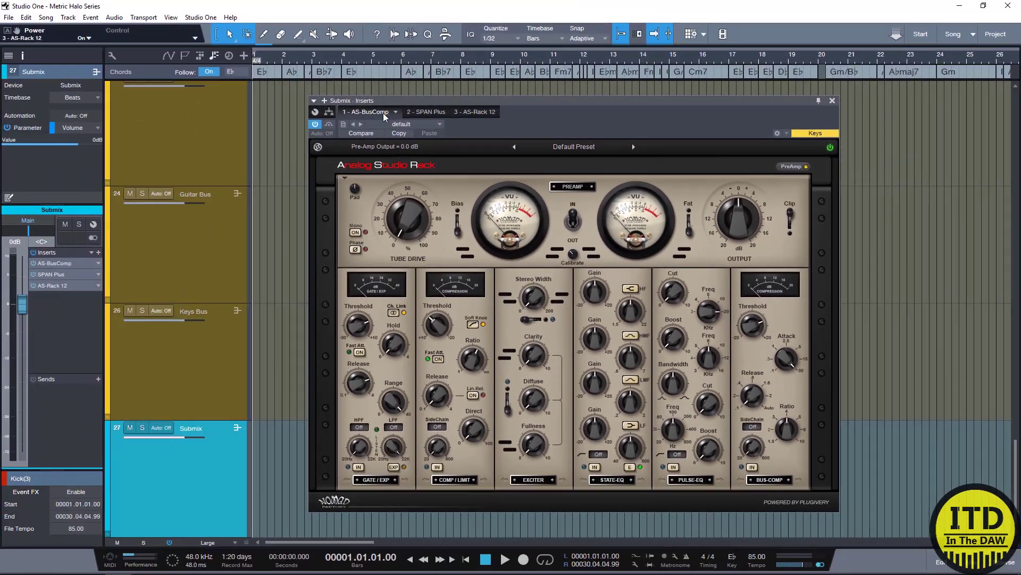
left_click(383, 113)
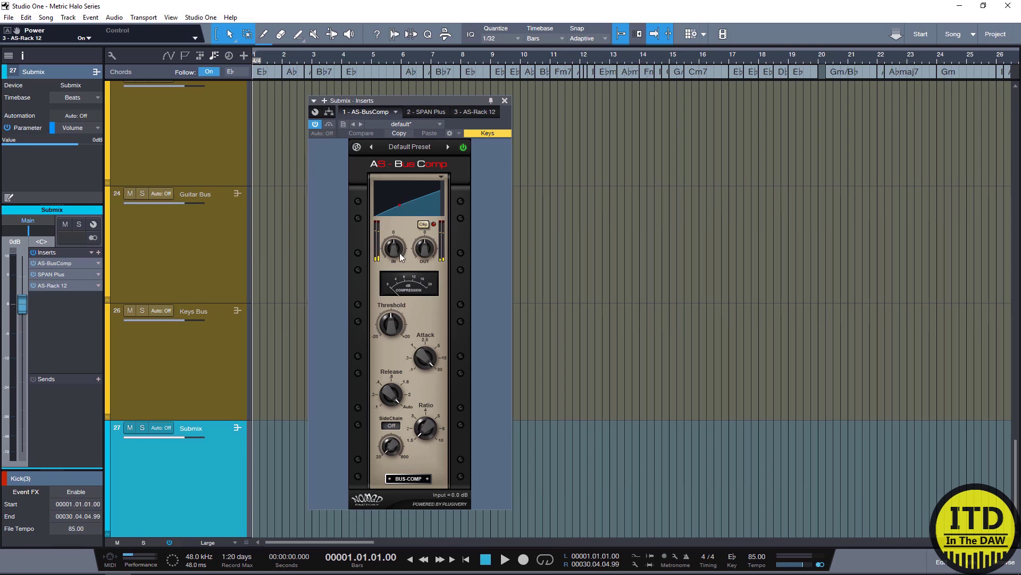
left_click(474, 112)
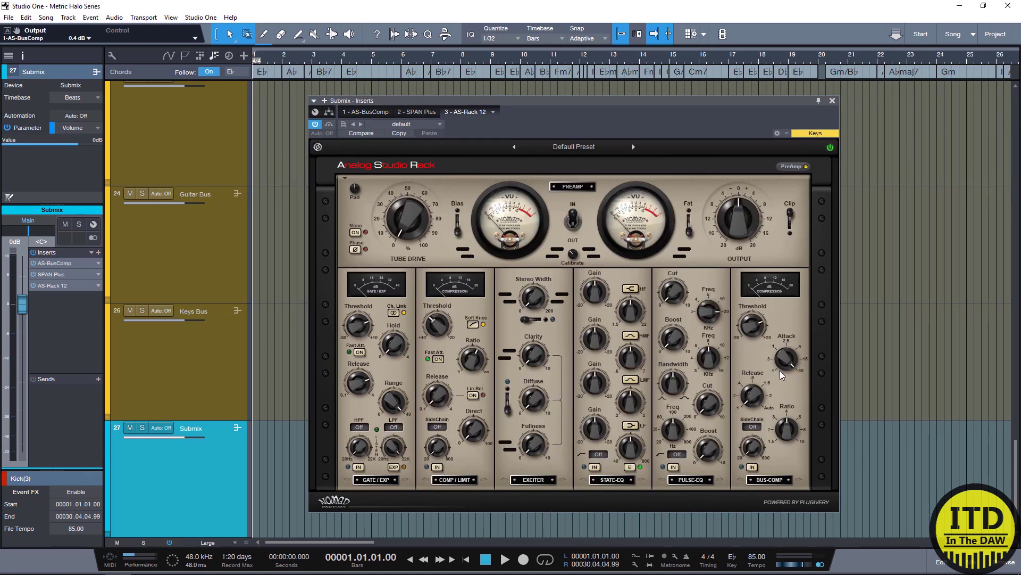
Hide and reshow the preamp, then try its mono mode and phase invert, leaving phase normal
left_click(799, 168)
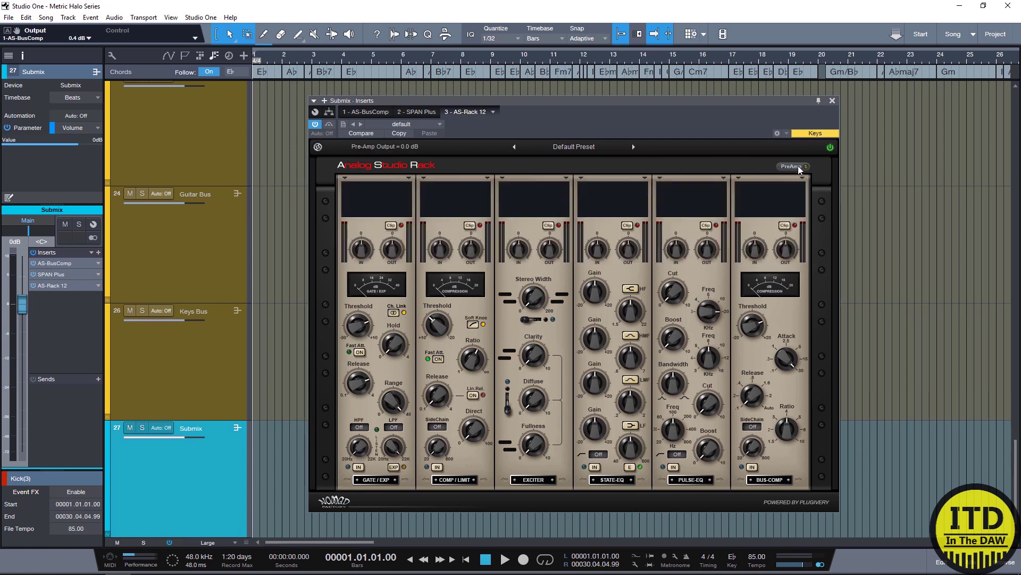
left_click(799, 168)
left_click(799, 169)
left_click(799, 169)
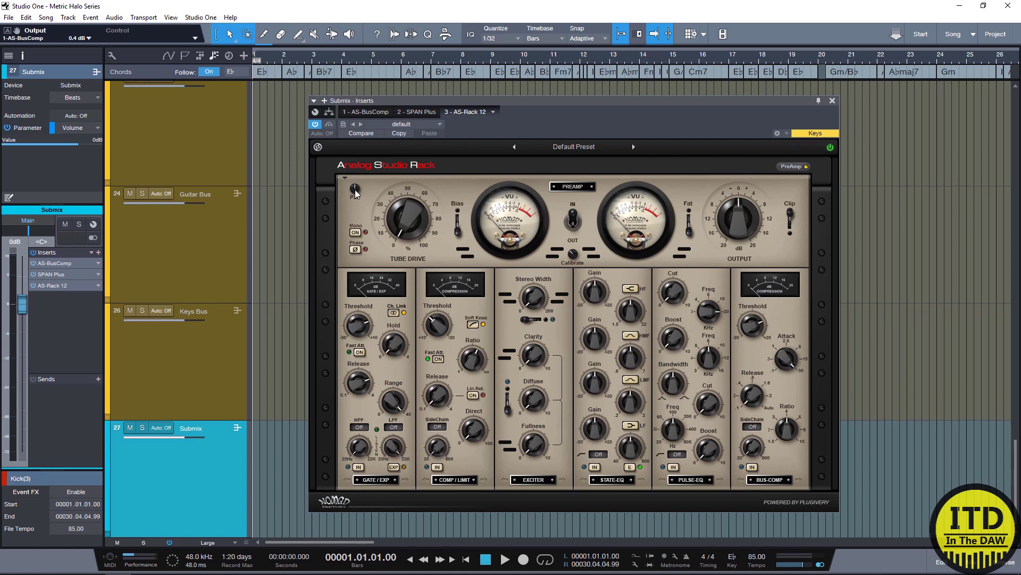
left_click(356, 232)
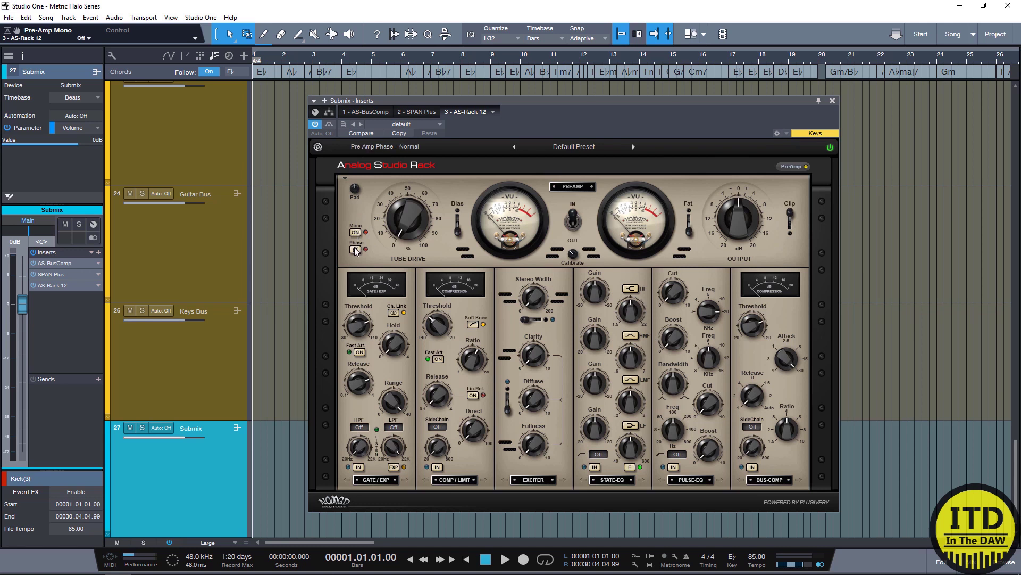
left_click(355, 248)
left_click(354, 248)
Drive the preamp tube to 99%, try Bias, Fat and VU In/Out, then collapse the preamp
mouse_move(407, 218)
left_mouse_down()
mouse_move(423, 140)
mouse_move(407, 236)
left_mouse_up()
left_click(458, 233)
left_click(459, 232)
left_click(689, 229)
left_click(688, 228)
left_click(573, 222)
left_click(574, 223)
left_click(791, 167)
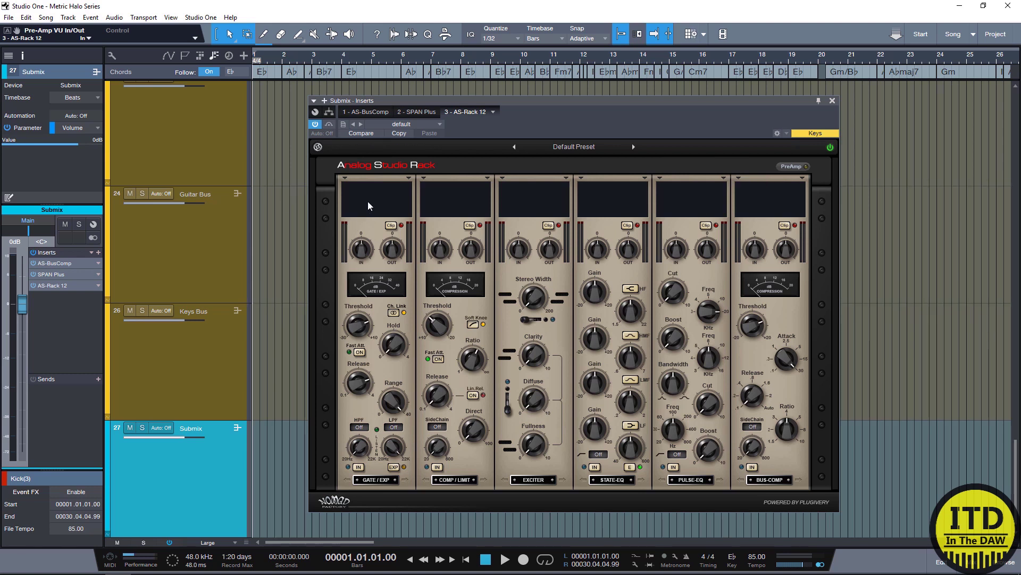
left_click_drag(368, 201, 666, 215)
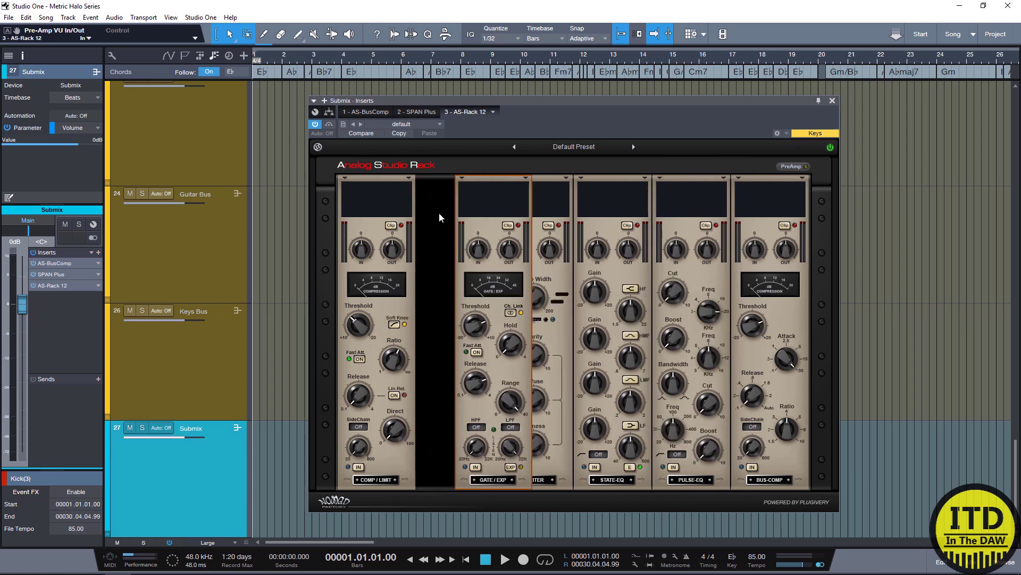
left_click_drag(438, 212, 356, 214)
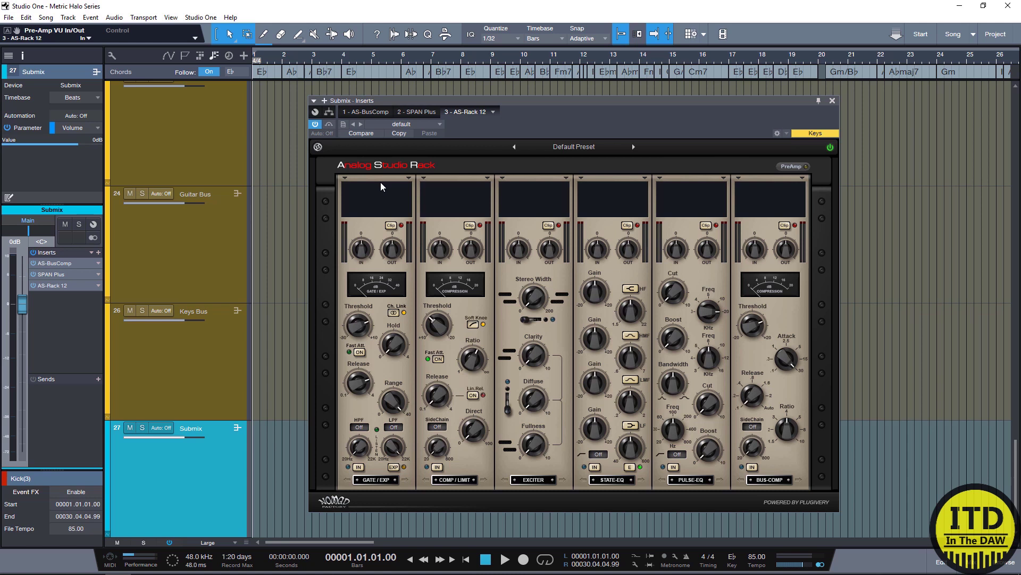
Switch in Gate/Exp, Comp/Limit, Exciter, State EQ, Pulse EQ and Bus-Comp modules
left_click(358, 467)
left_click(437, 467)
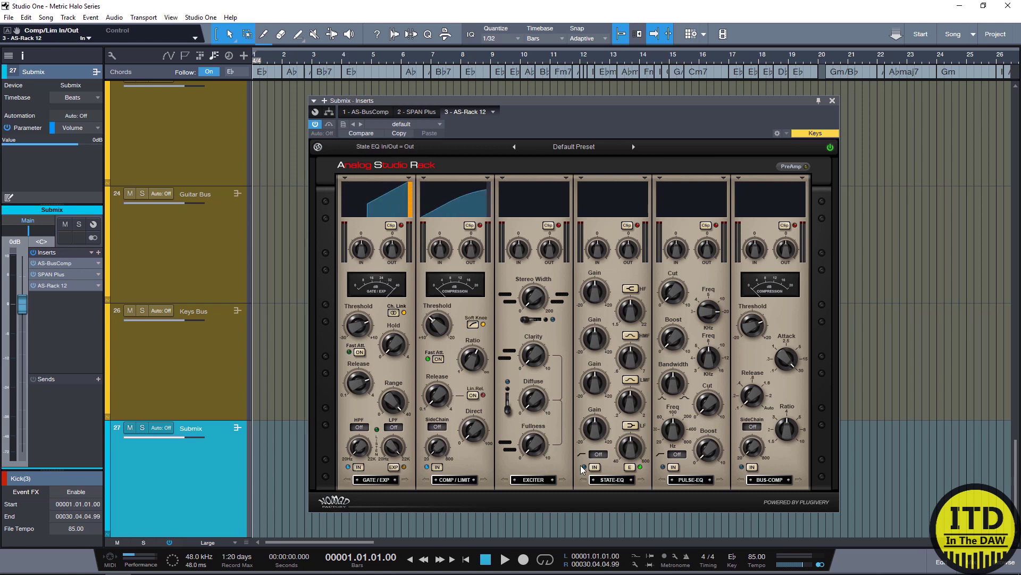
left_click(507, 407)
left_click(595, 466)
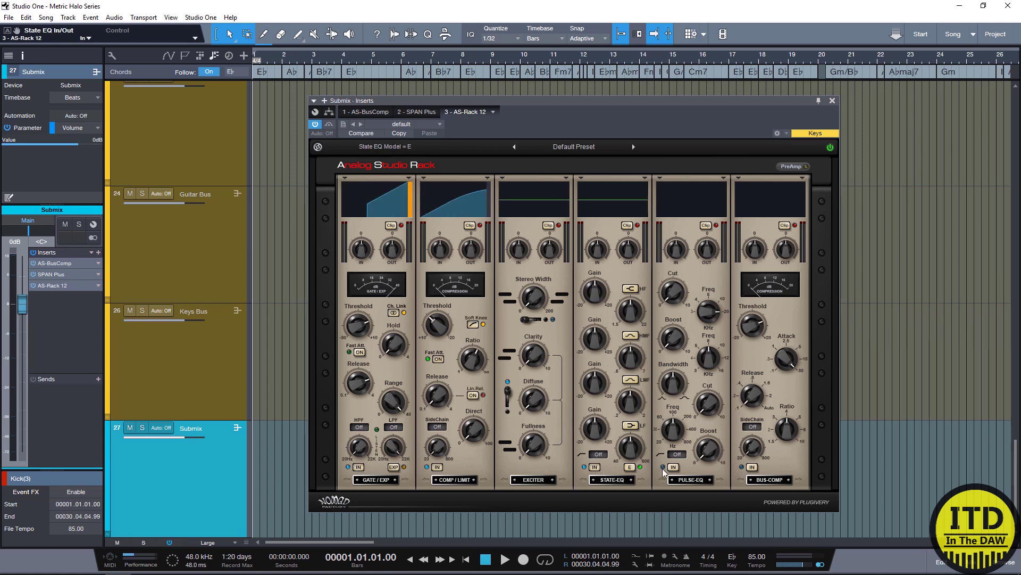
left_click(673, 468)
left_click(752, 467)
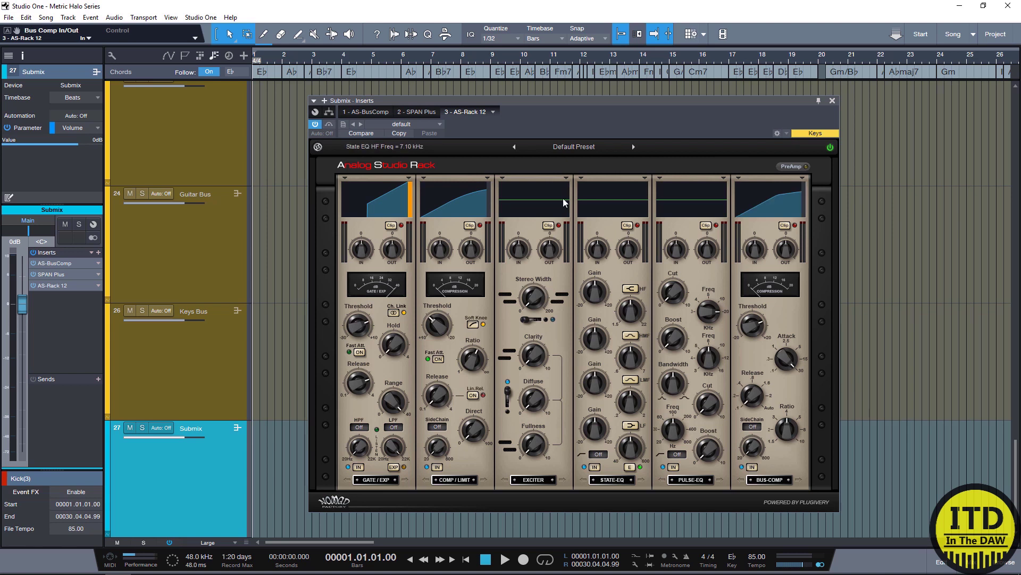
Set the gate display to Show Spectrum and the compressor display to Show 1/3 OCT
left_click(409, 179)
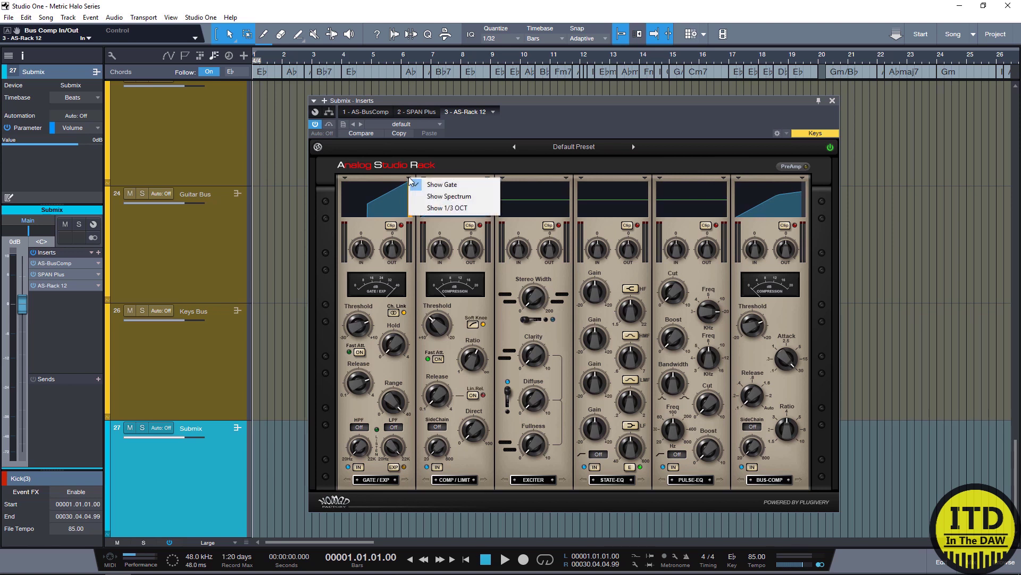
left_click(449, 196)
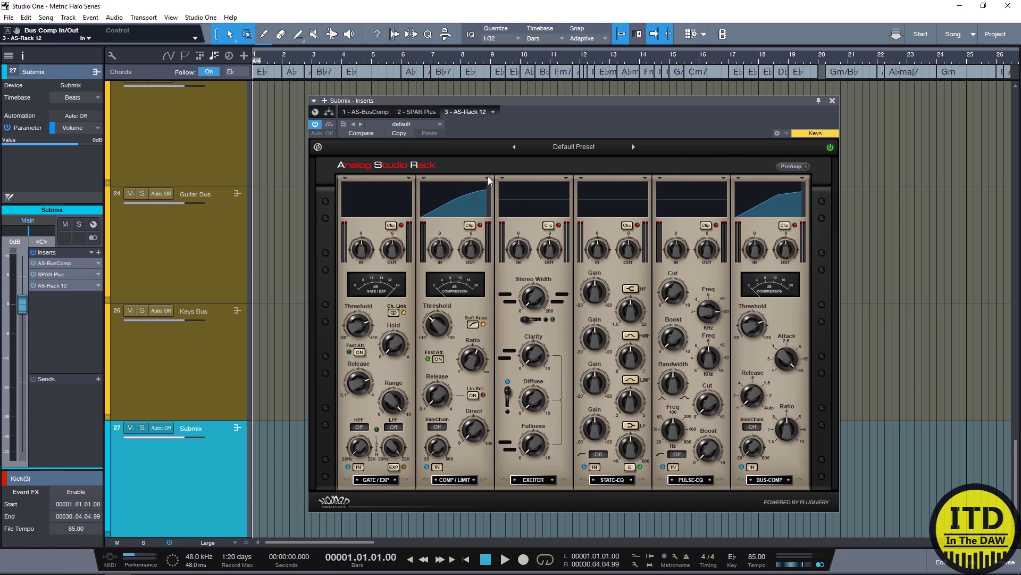
left_click(488, 178)
left_click(510, 208)
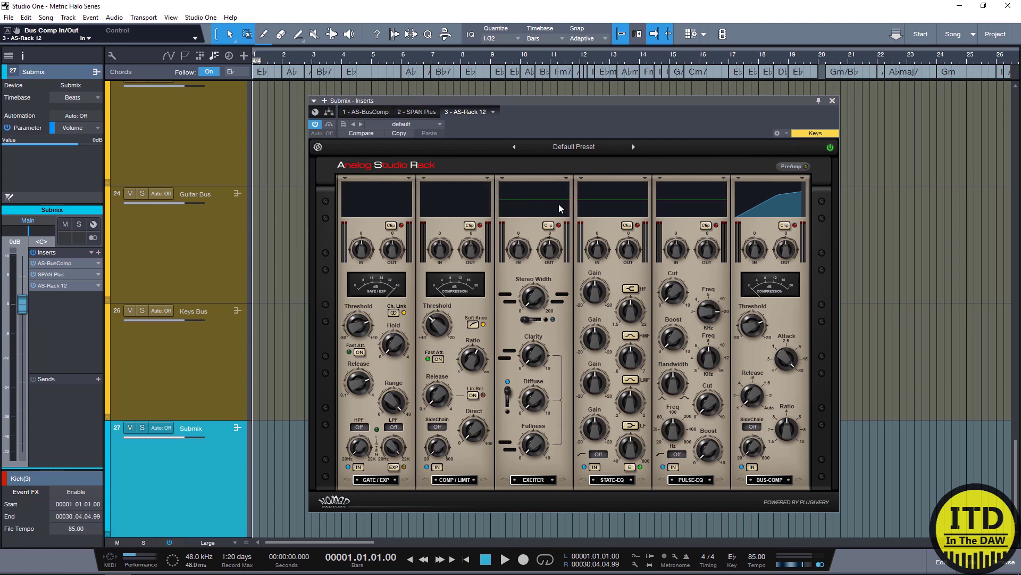
Cycle the exciter display through stereo width and spectrum back to its response curve; leave State EQ view unchanged
left_click(565, 178)
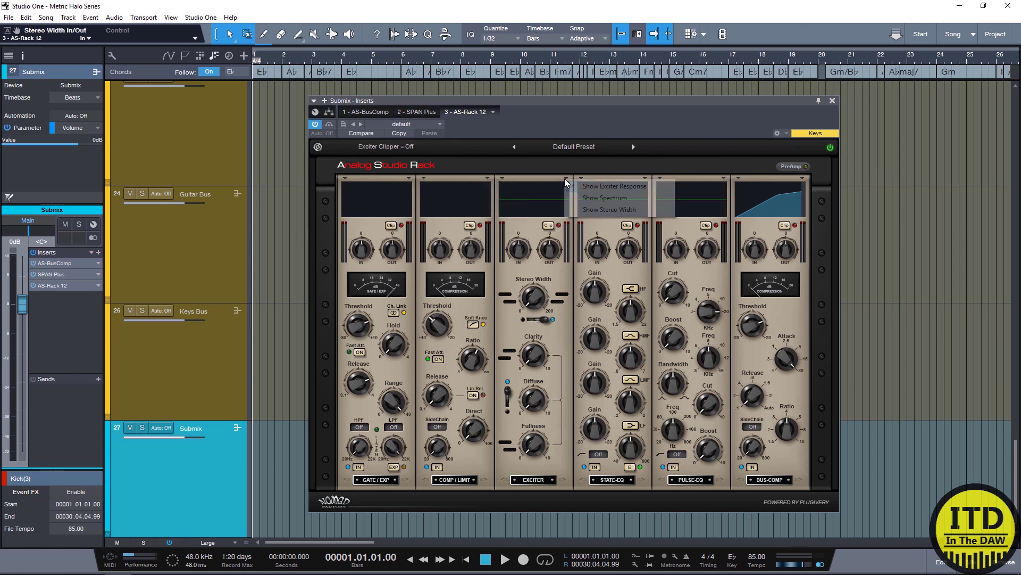
left_click(609, 209)
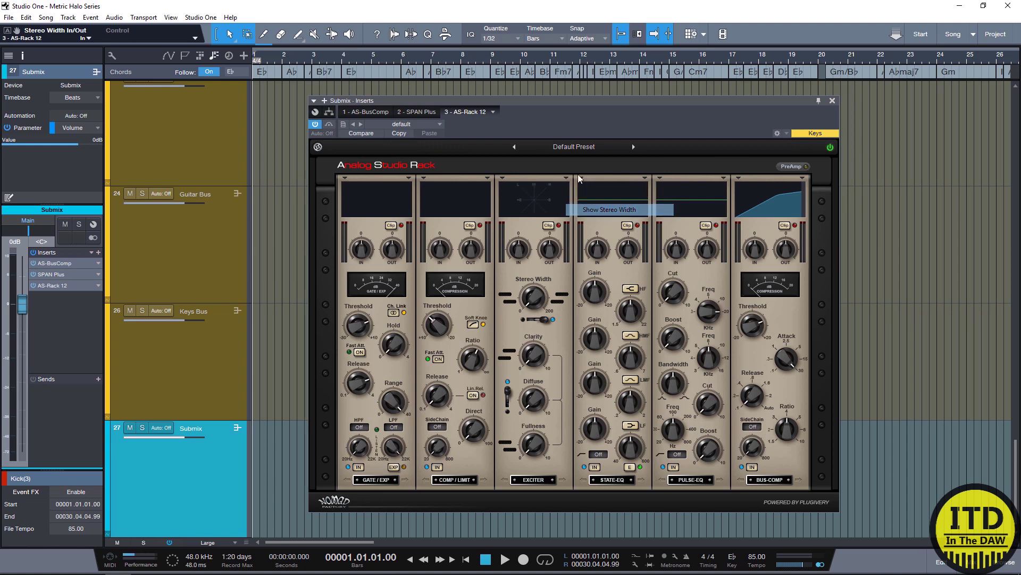
left_click(567, 177)
left_click(575, 199)
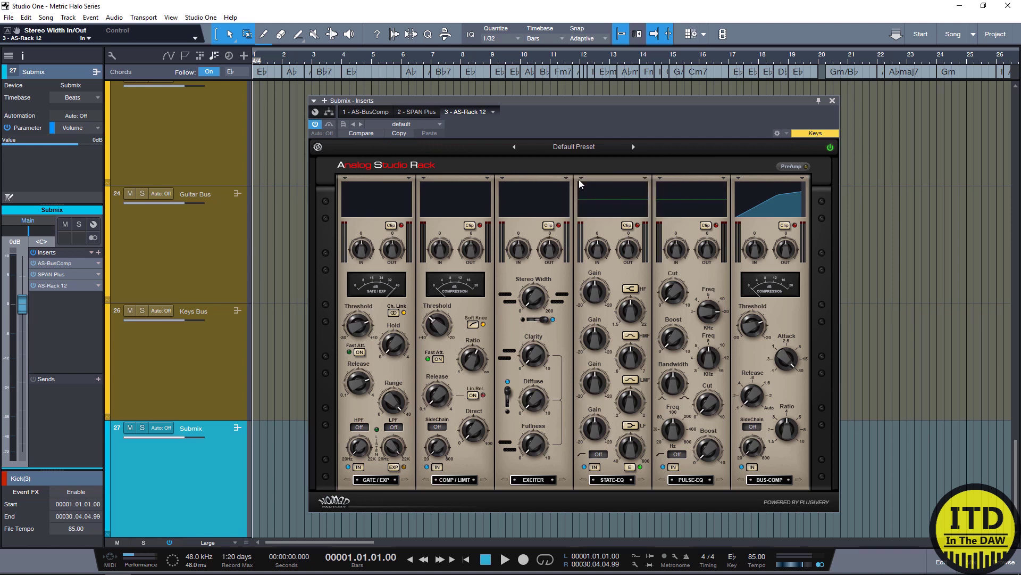
left_click(566, 178)
left_click(596, 189)
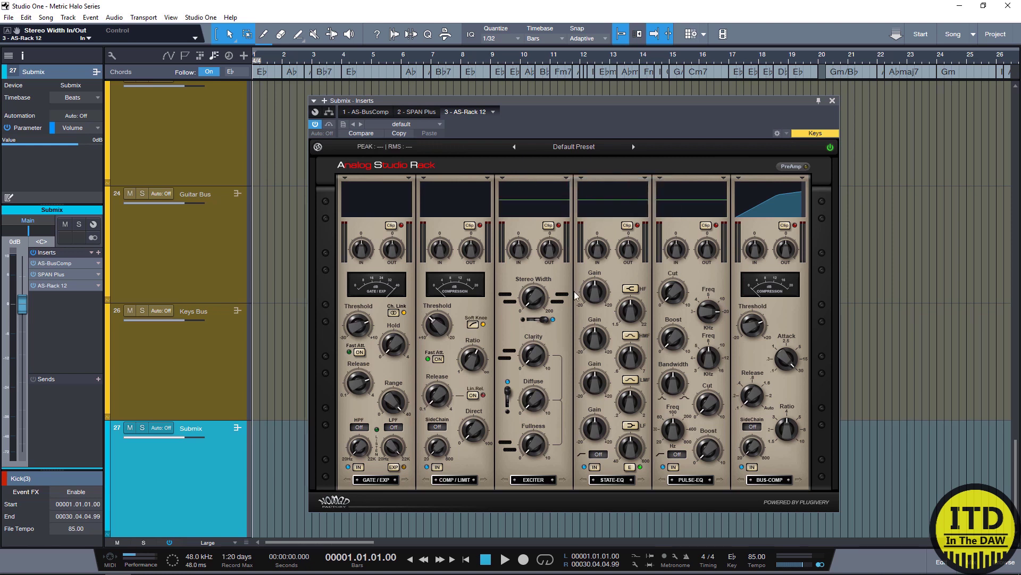
left_click(647, 178)
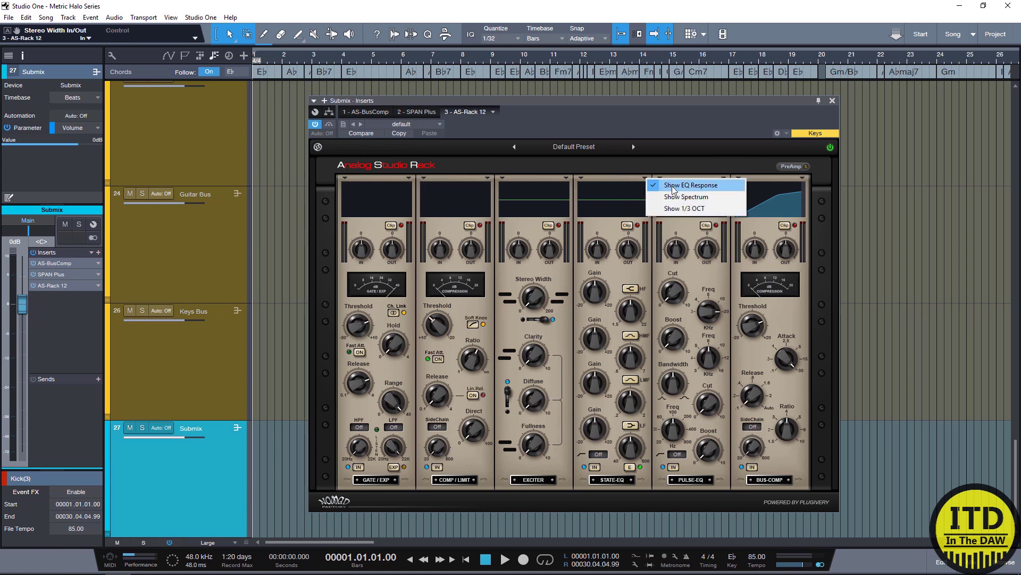
left_click(637, 158)
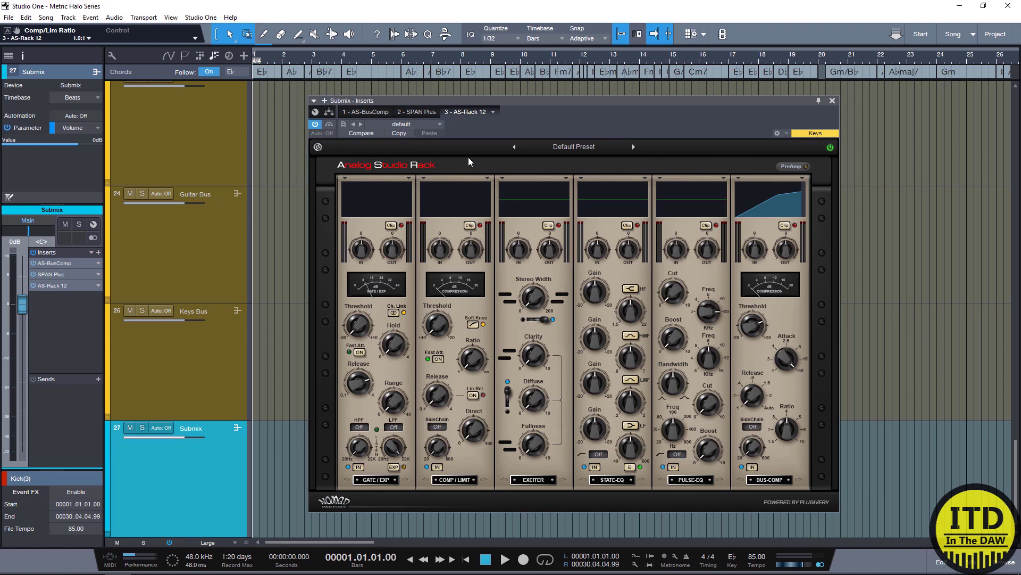
key("space")
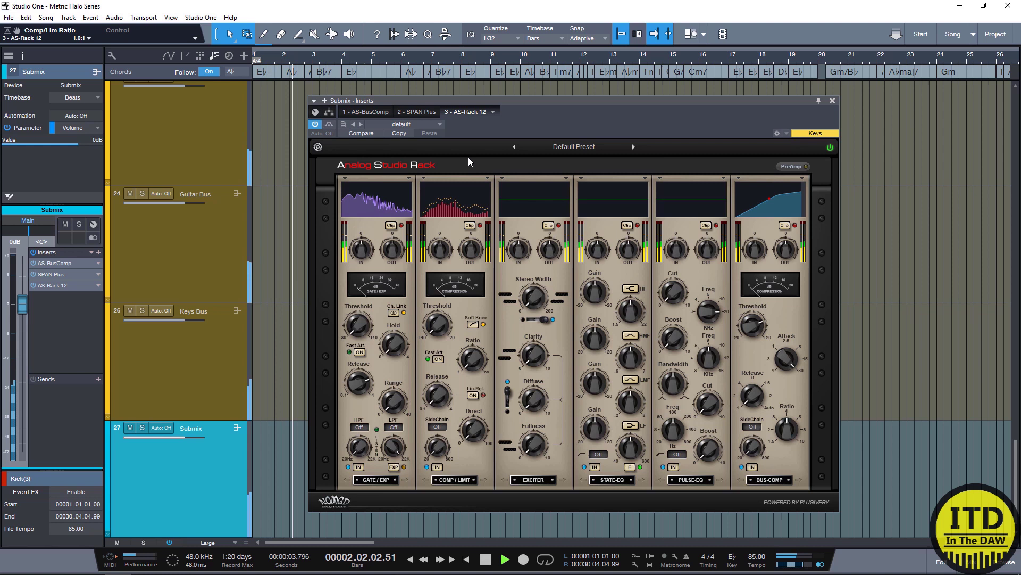
key("space")
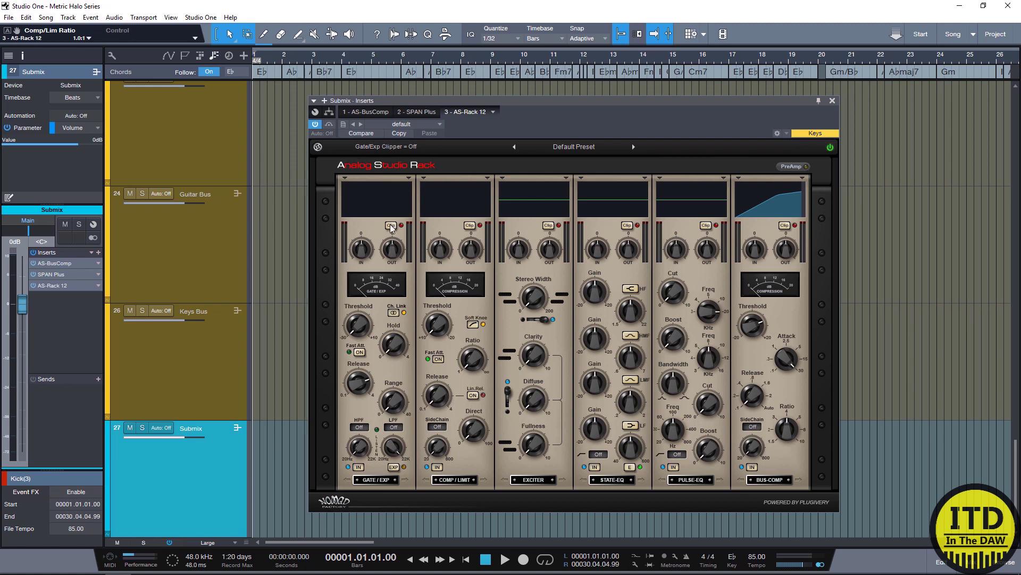
Push the Gate/Exp input and output to 20 dB, then reset the input to 0 dB
left_click_drag(358, 251, 373, 162)
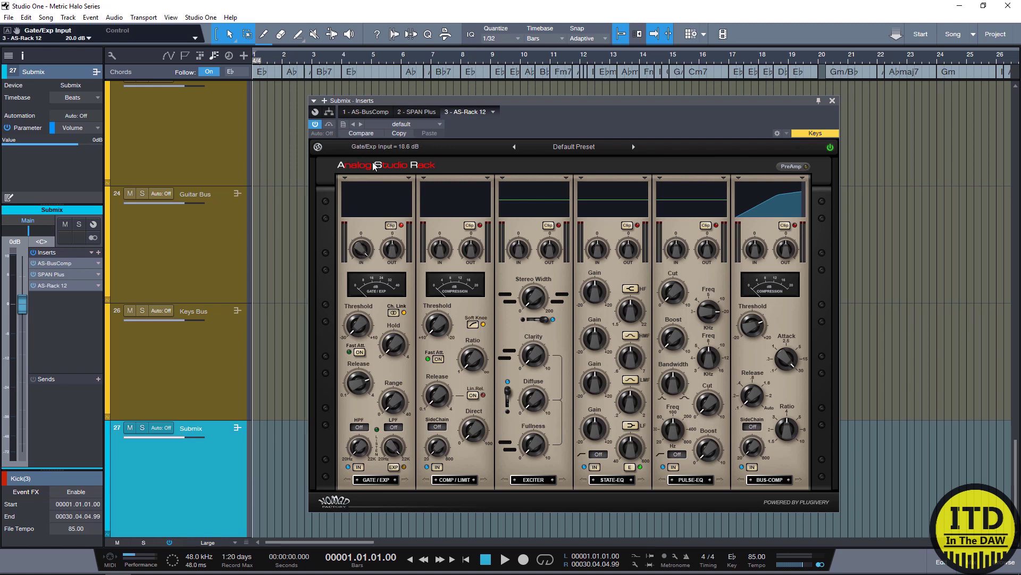
left_click_drag(387, 254, 433, 271)
double_click(360, 249)
Turn off the Gate/Exp clipper, lower the gate threshold, and set Comp/Limit threshold to -1.8 dB
left_click(392, 228)
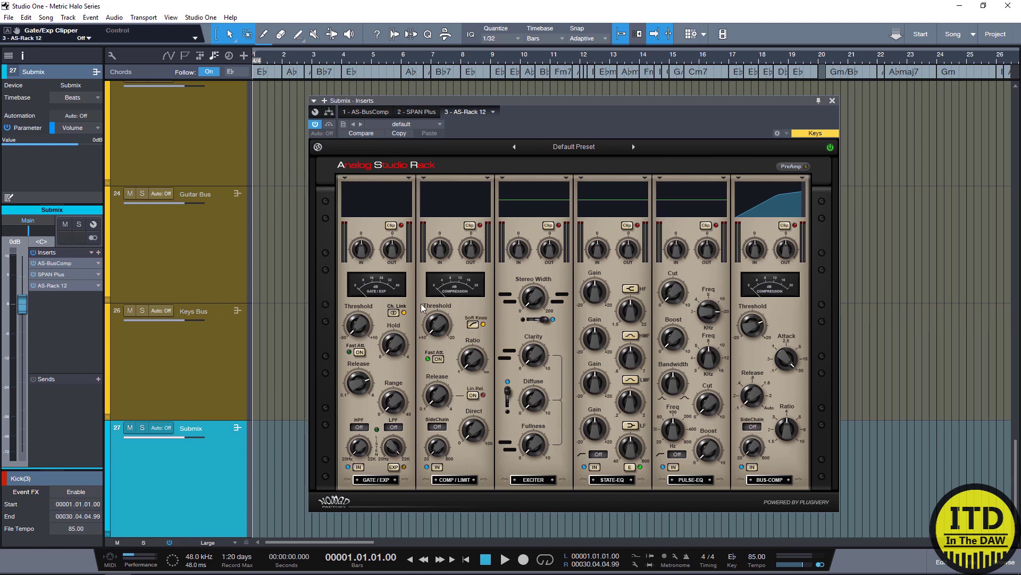
left_click_drag(358, 326, 358, 335)
left_click_drag(437, 324, 437, 282)
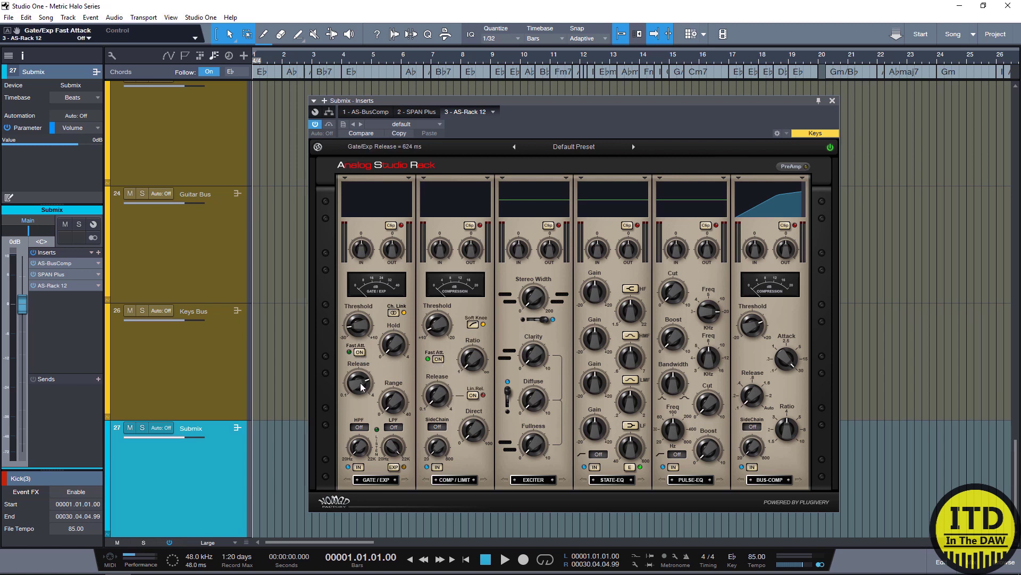
Set the gate range to 19 dB and its sidechain high-pass to a 6 dB slope at 22.0 kHz
left_click_drag(398, 410, 398, 375)
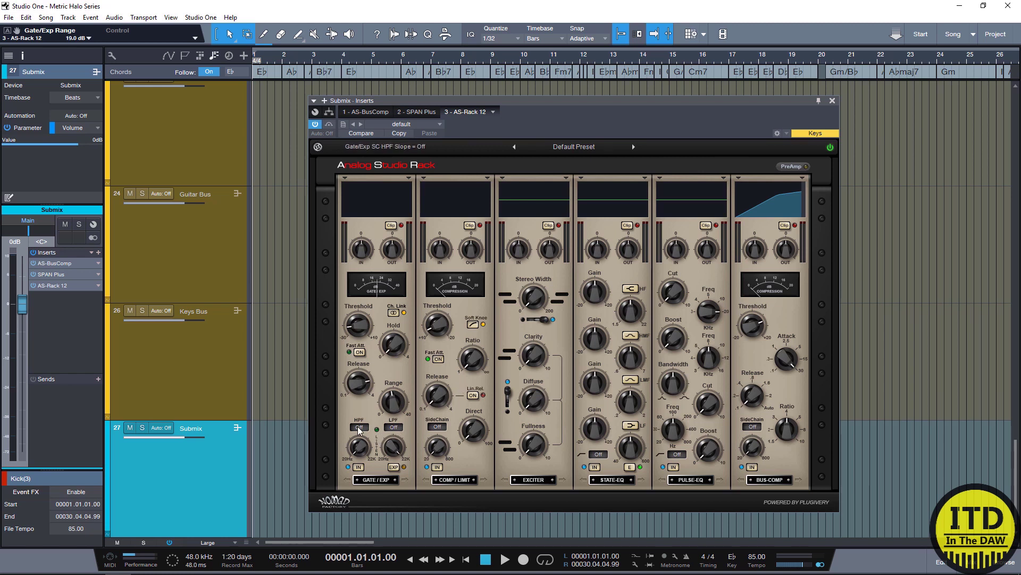
left_click(359, 428)
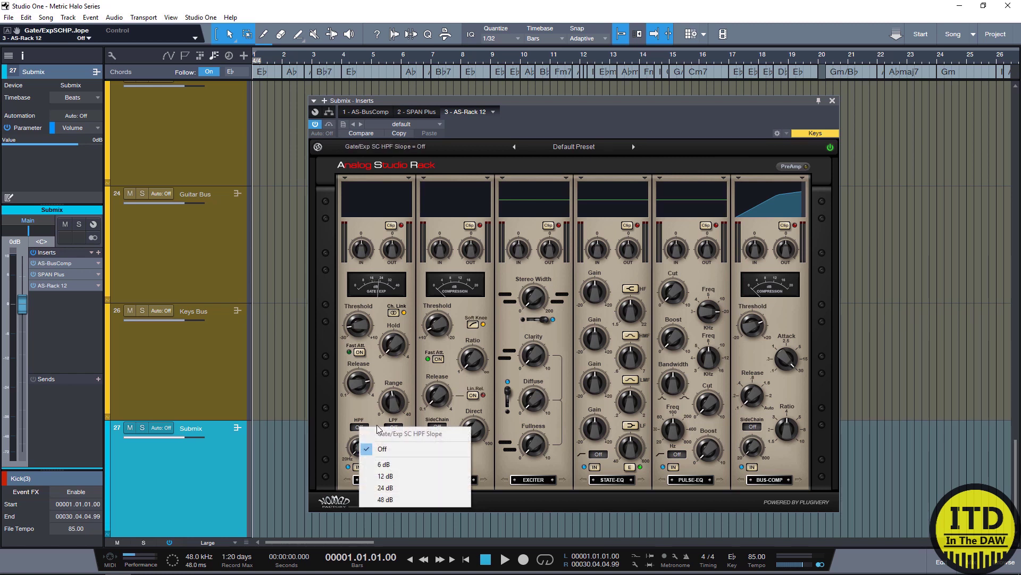
left_click(384, 465)
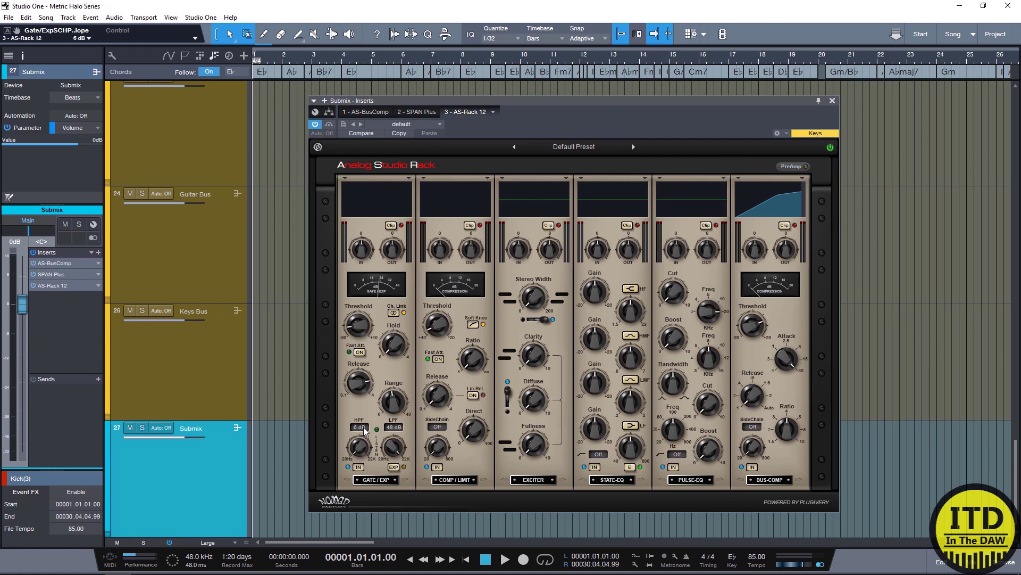
left_click(364, 429)
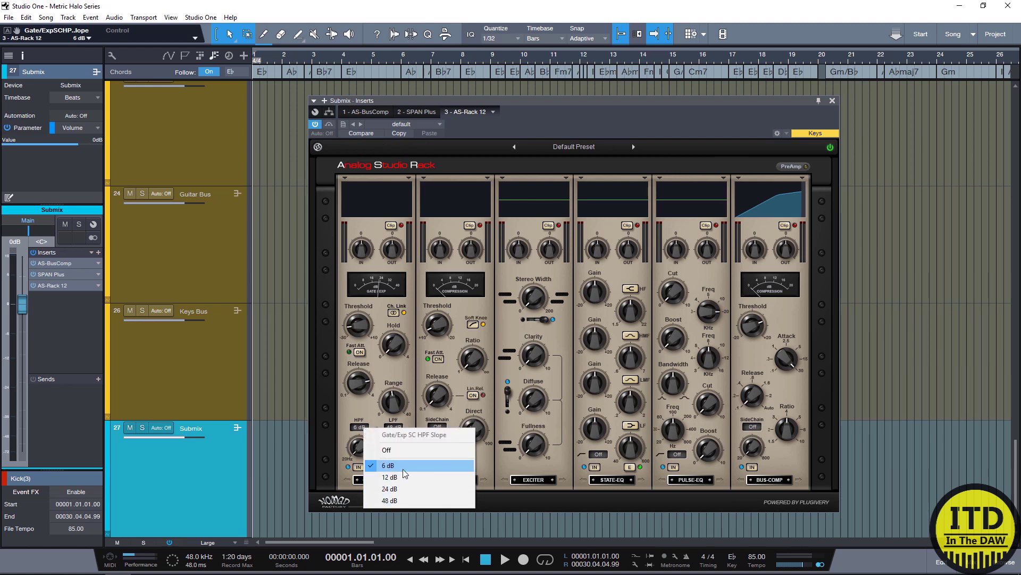
left_click(349, 420)
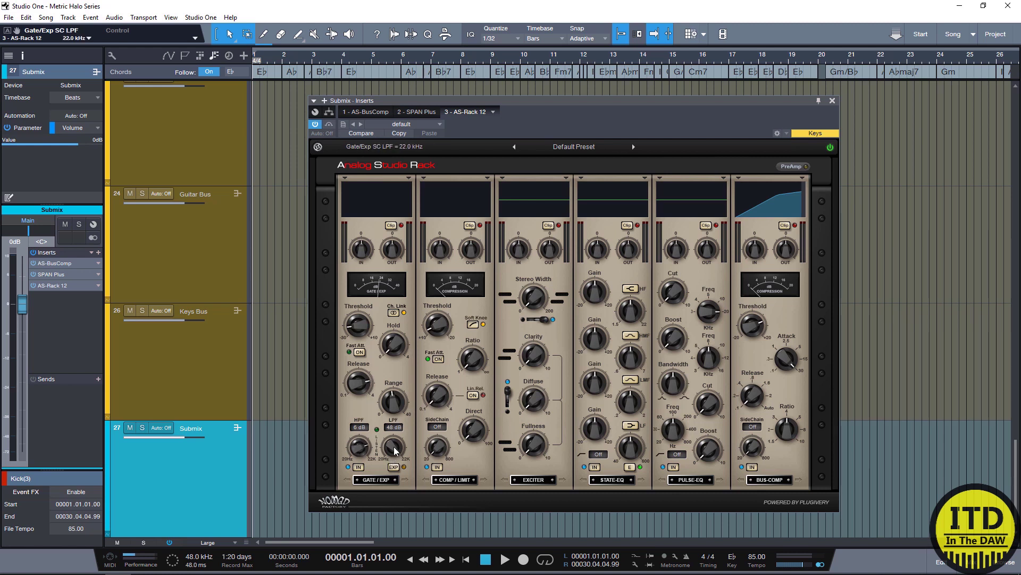
left_click_drag(360, 447, 364, 403)
Audition the gate sidechain with SC Listen during playback, setting the low-pass slope to 6 dB
left_click_drag(393, 439, 393, 452)
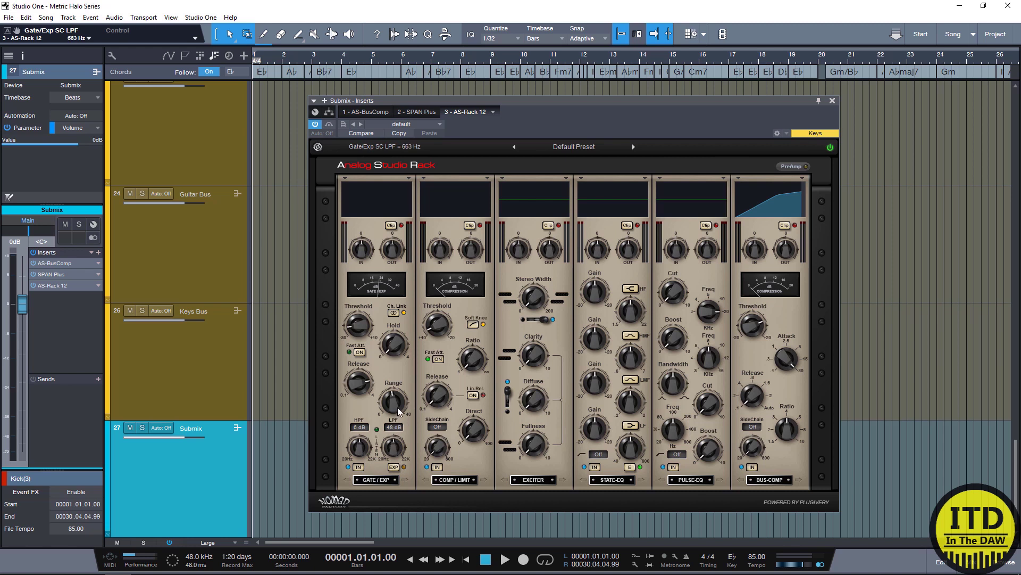
left_click(377, 429)
key("space")
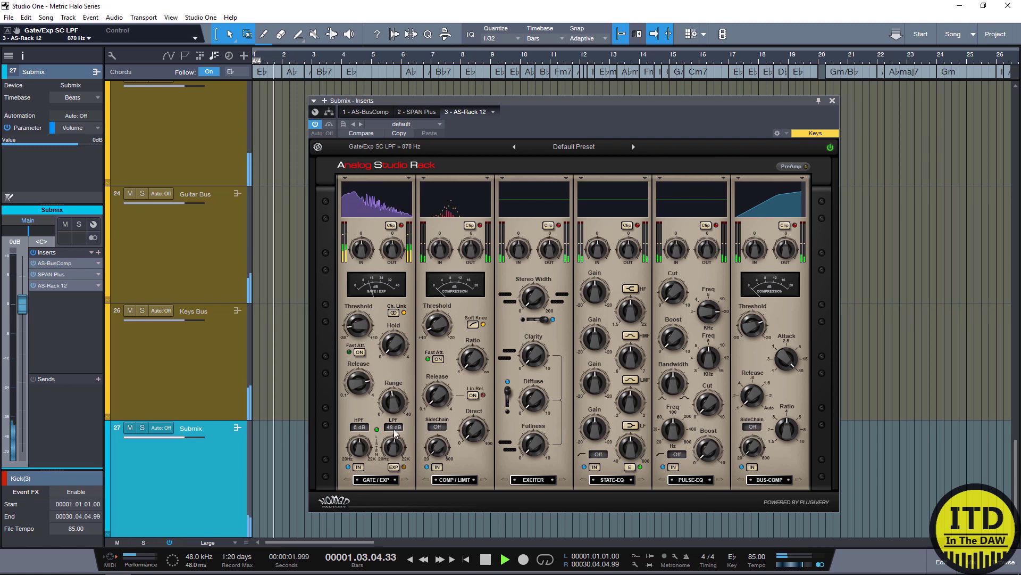
left_click(394, 427)
left_click(412, 462)
mouse_move(392, 444)
left_mouse_down()
mouse_move(396, 453)
mouse_move(394, 445)
left_mouse_up()
key("space")
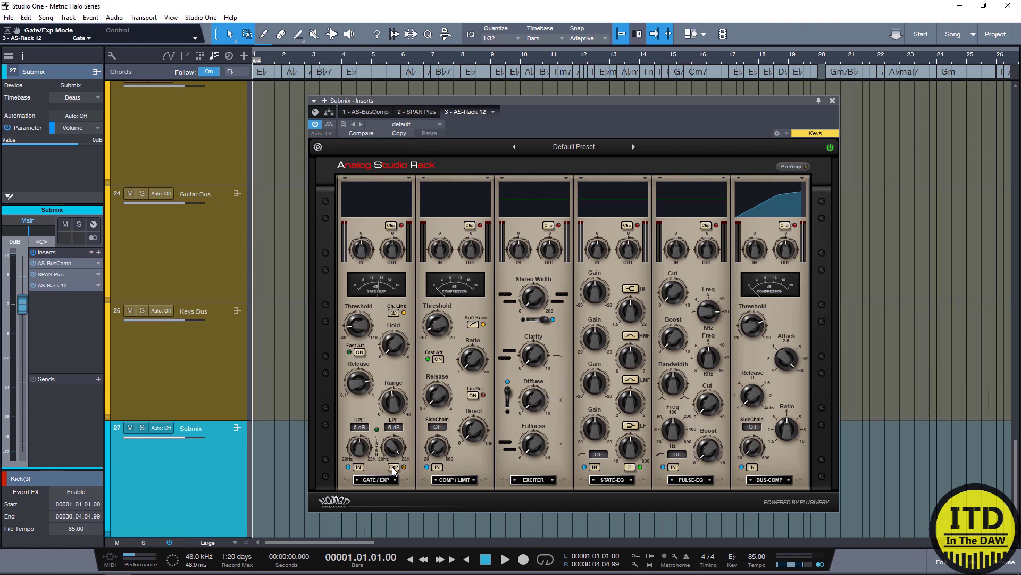
Bypass Gate/Exp, raise Comp/Limit Direct to 93%, and give its sidechain a 48 dB slope with higher frequency
left_click(360, 467)
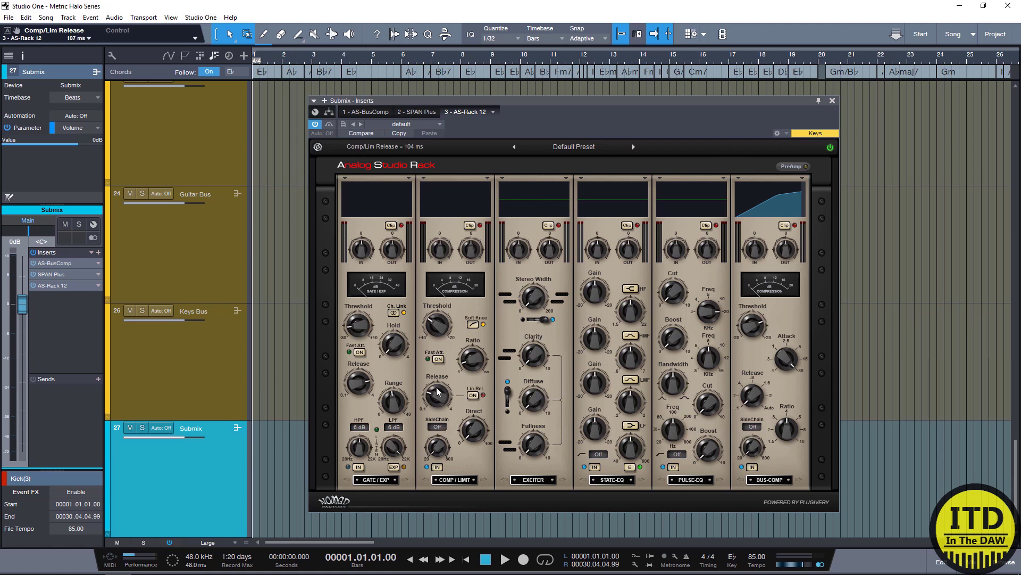
scroll(439, 391, "up", 1)
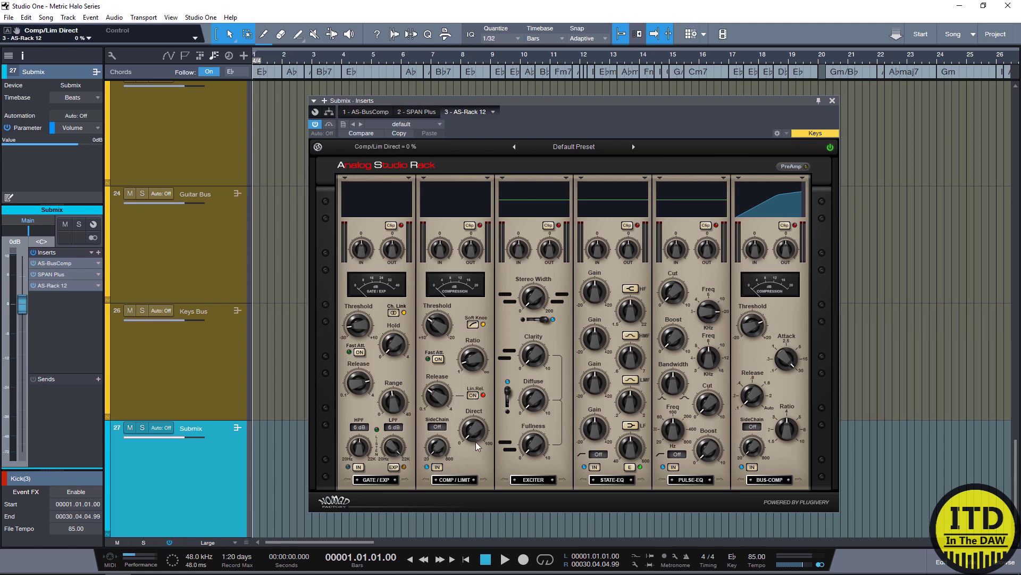
mouse_move(477, 434)
left_mouse_down()
mouse_move(473, 366)
mouse_move(476, 440)
left_mouse_up()
left_click(437, 426)
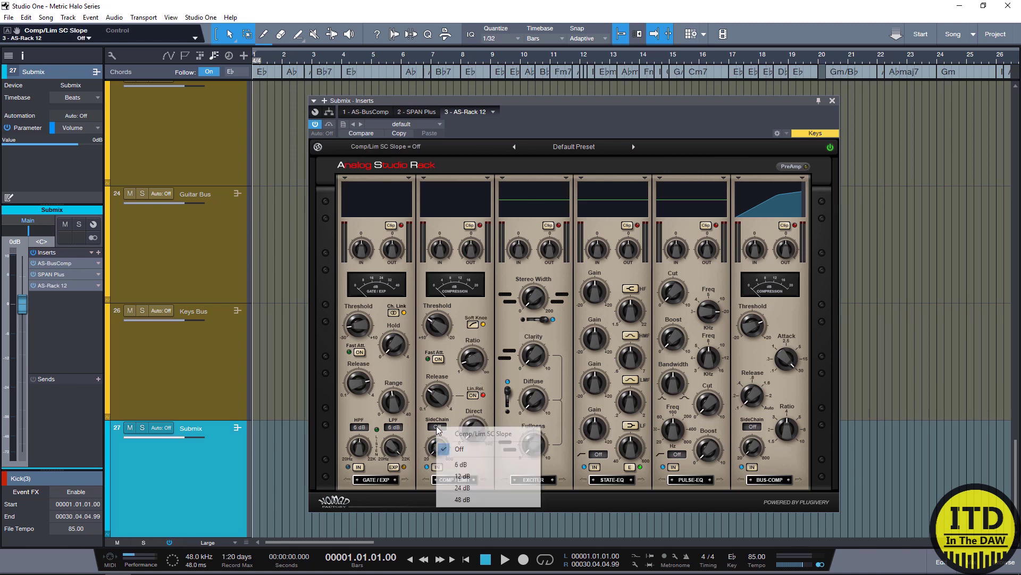
left_click(462, 500)
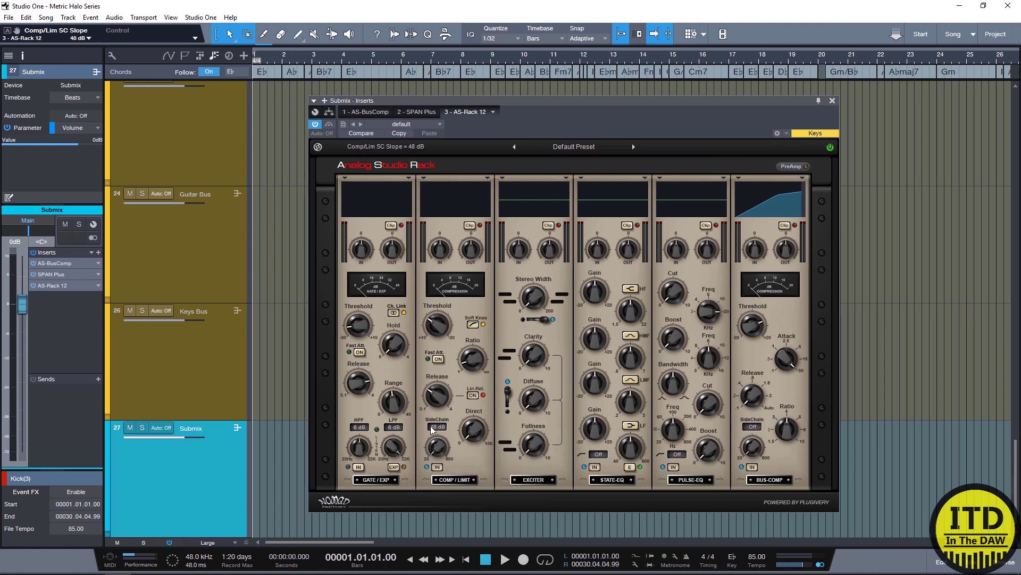
left_click_drag(437, 444, 442, 384)
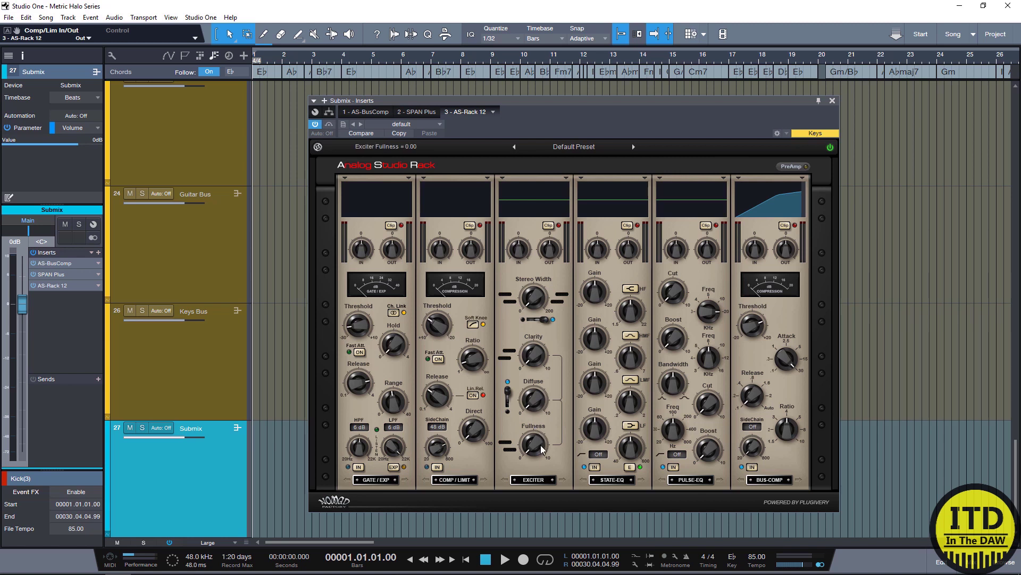
Turn exciter Fullness up to 7.00, return Clarity to zero, and A/B the exciter
left_click_drag(541, 450, 536, 343)
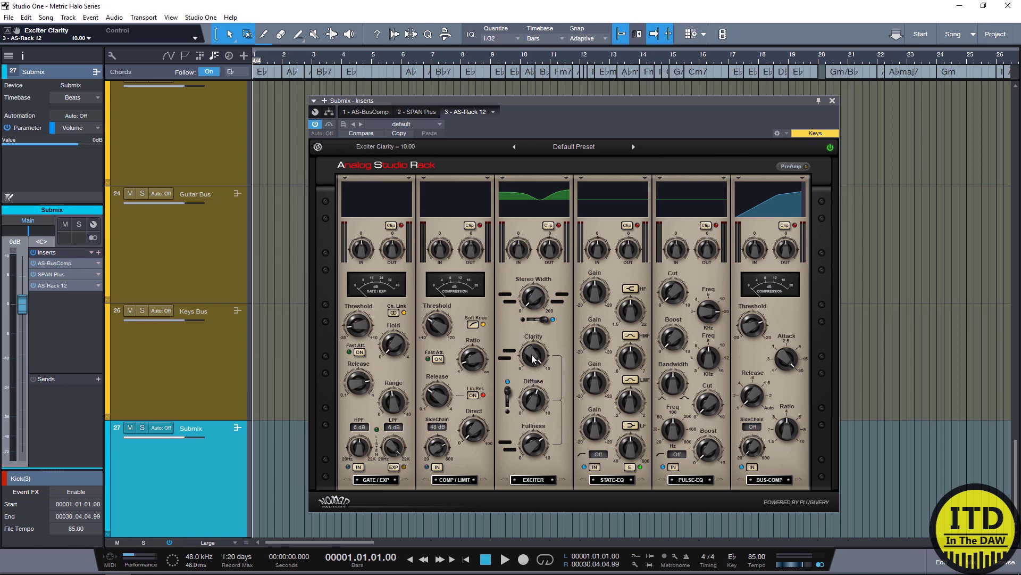
left_click_drag(536, 343, 537, 362)
left_click(507, 397)
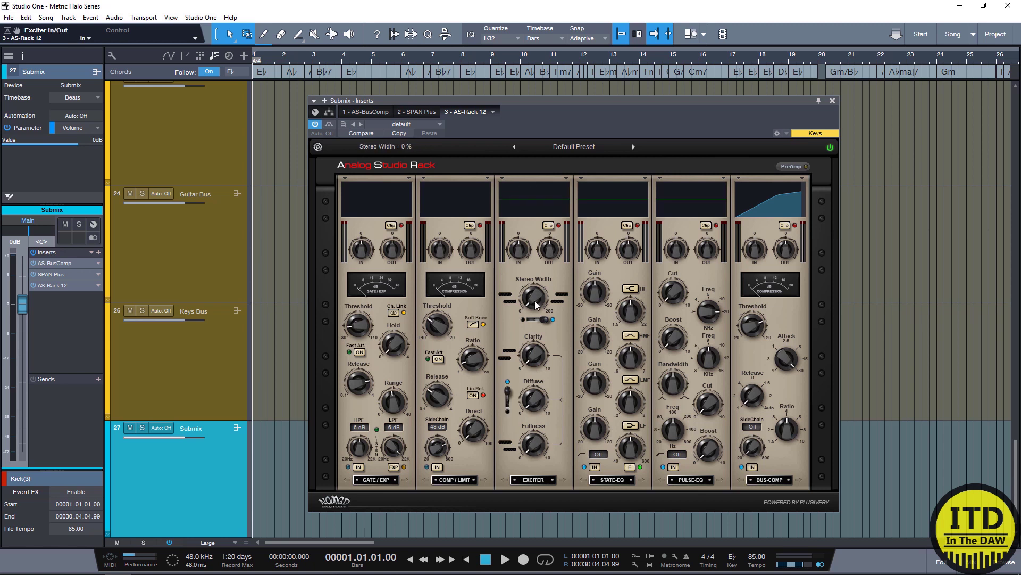
Toggle the stereo width stage, widen to about 42%, then reset width to 0%
left_click(537, 320)
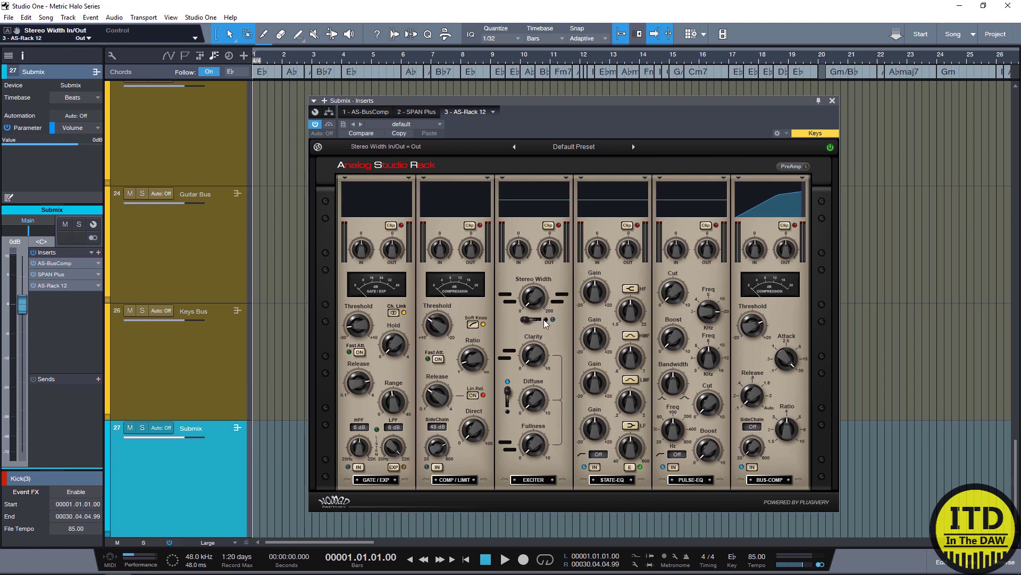
left_click(538, 321)
left_click_drag(536, 305, 535, 306)
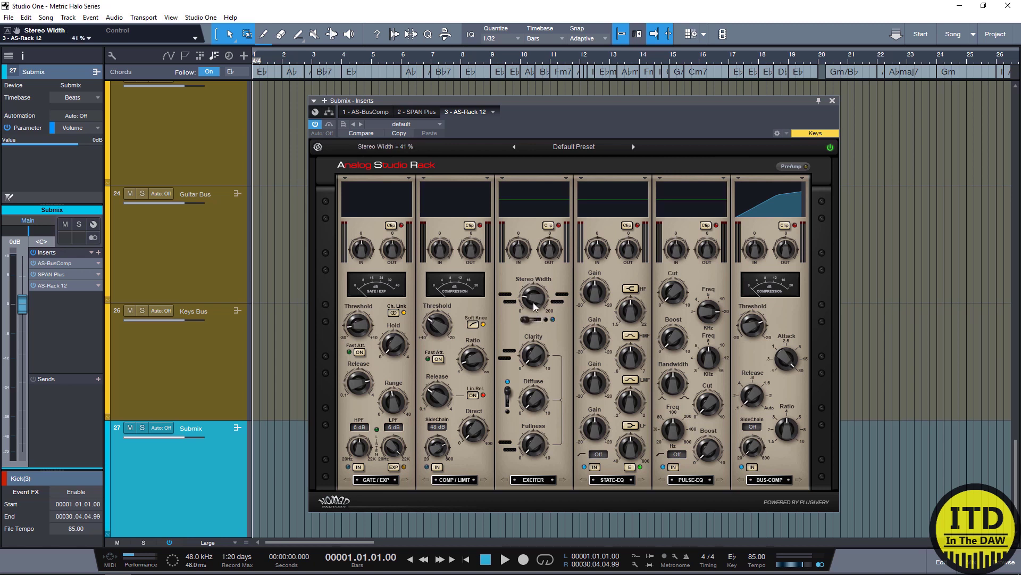
double_click(534, 307)
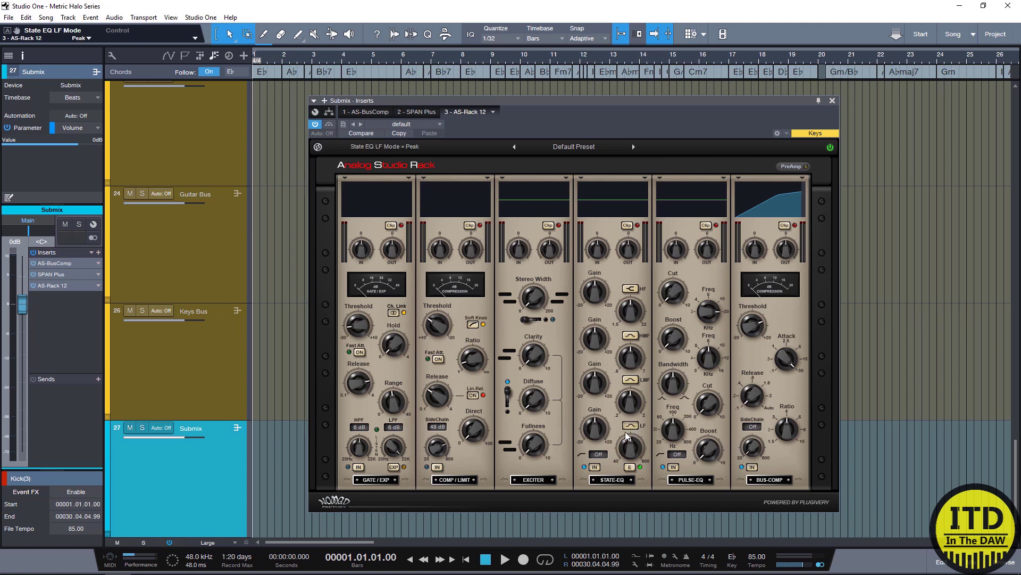
Boost the State EQ low-frequency gain and compare the G model against E
left_click_drag(595, 433, 598, 420)
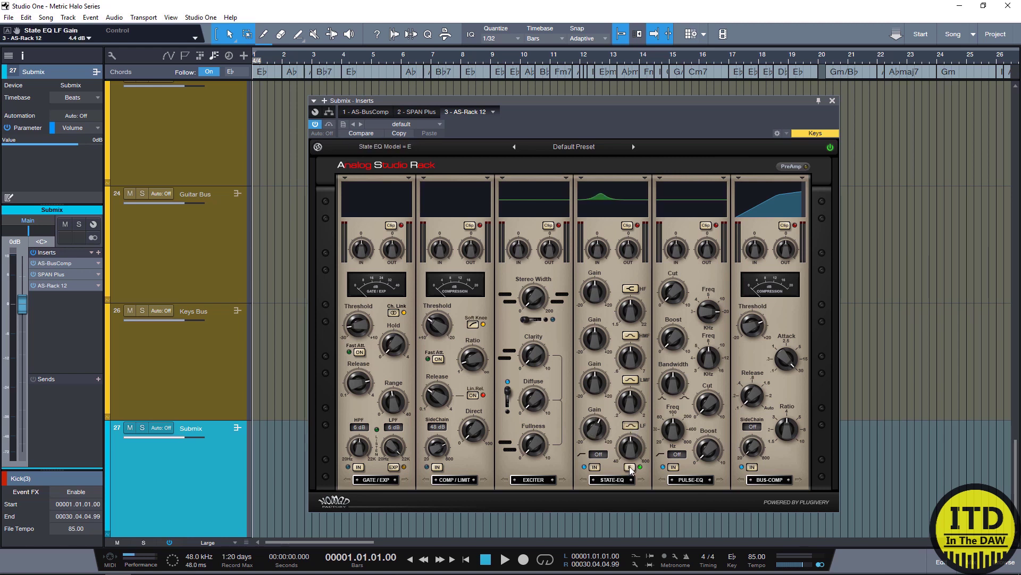
left_click(630, 468)
left_click(630, 468)
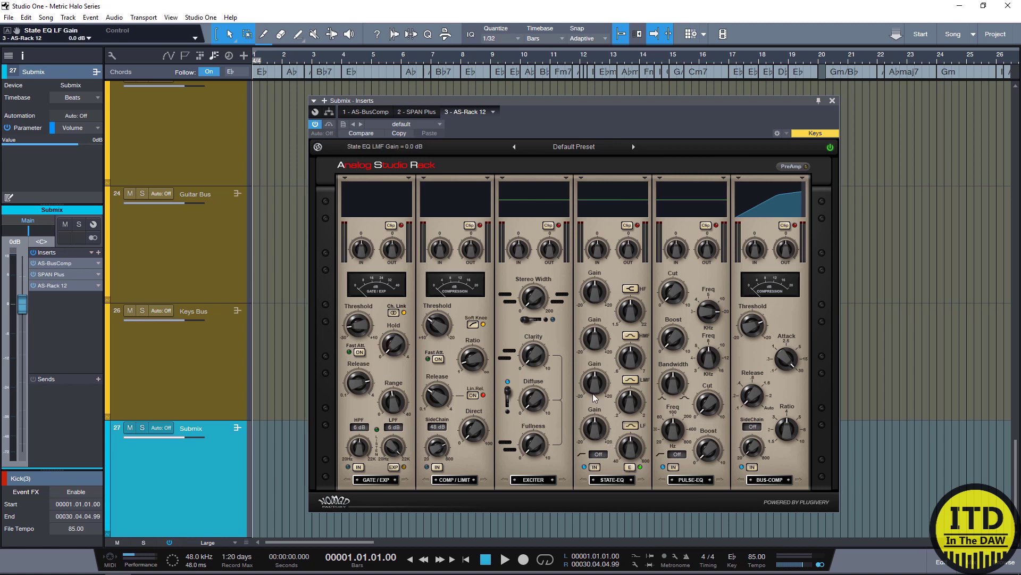
Boost State EQ low-mid gain, A/B the E and G models ending on E, then bypass it and open the HPF choices
left_click_drag(596, 396, 604, 358)
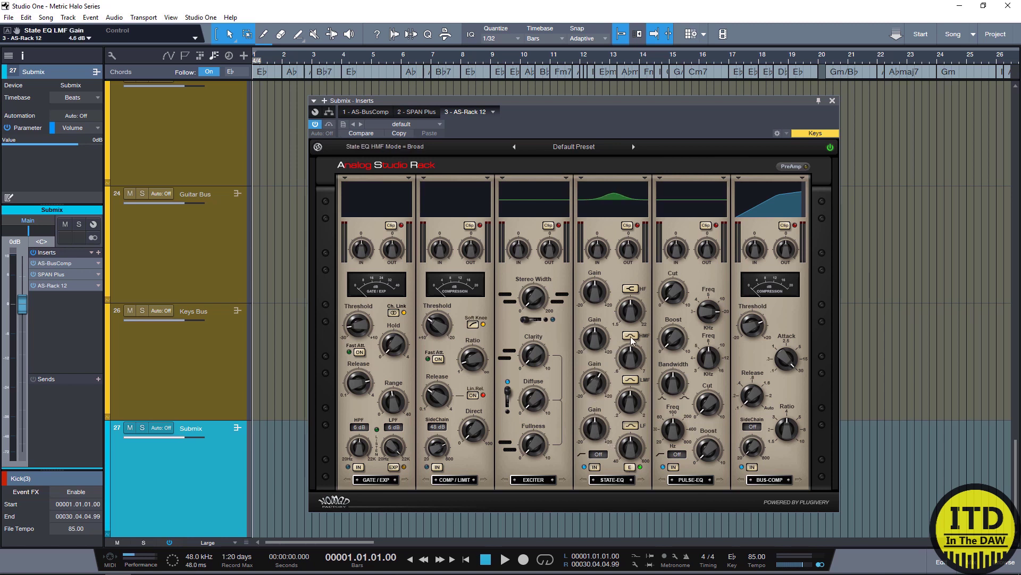
left_click(630, 468)
left_click(630, 467)
left_click(630, 468)
left_click(631, 468)
left_click(595, 467)
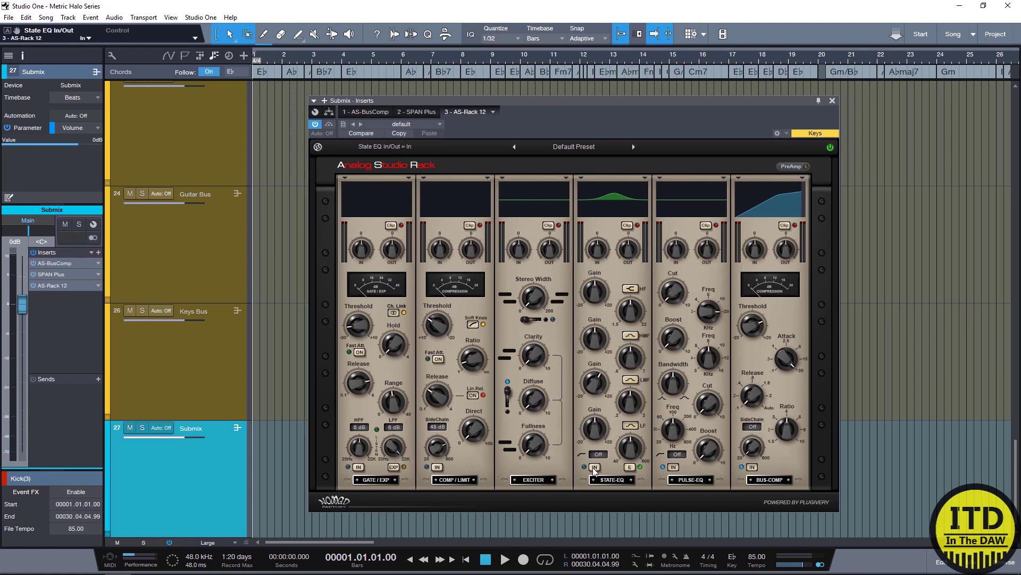
left_click(603, 455)
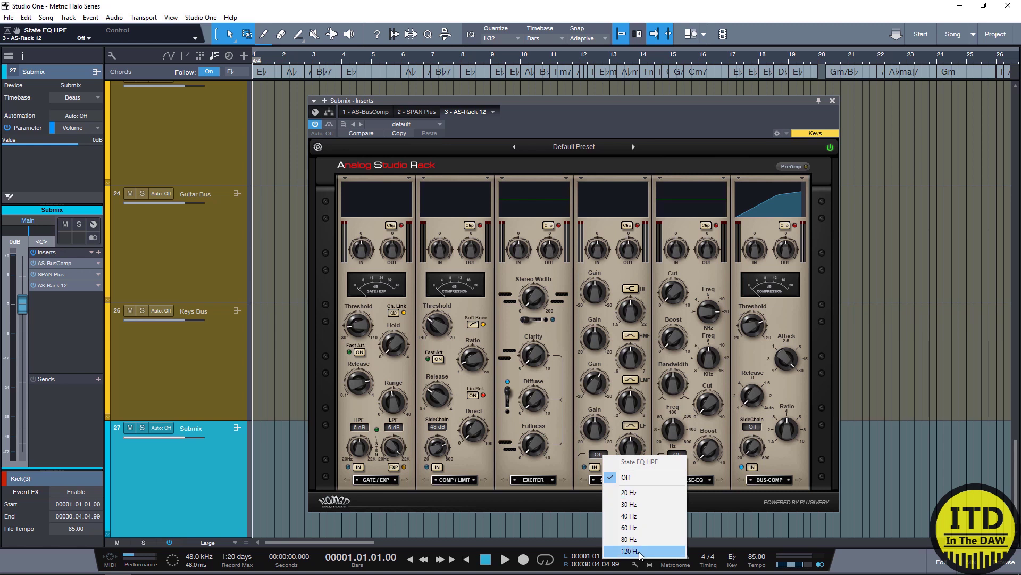
Leave the Pulse EQ high-pass off, boost the low end at 200 Hz, and undo a trial high boost
key("Escape")
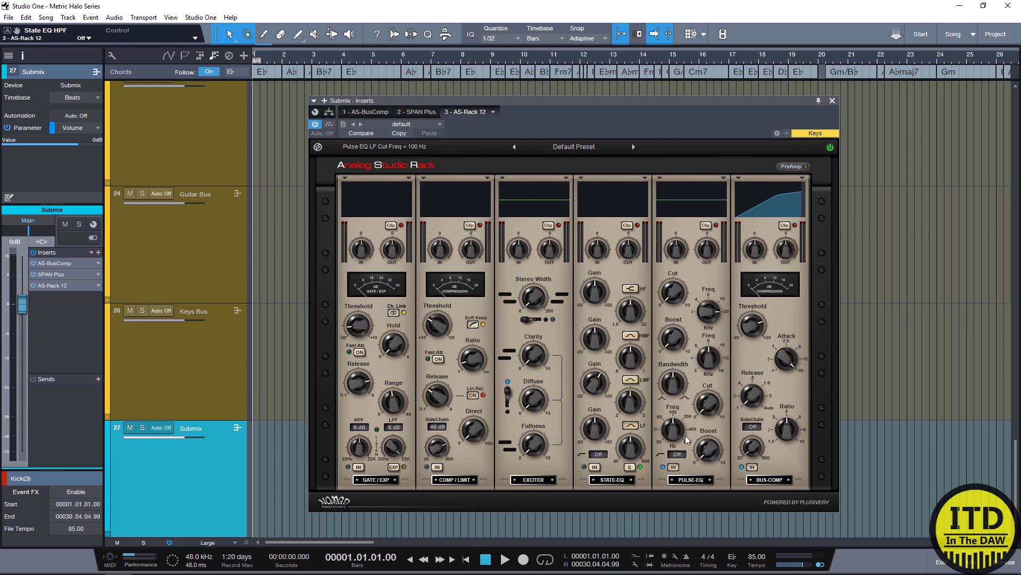
left_click(683, 459)
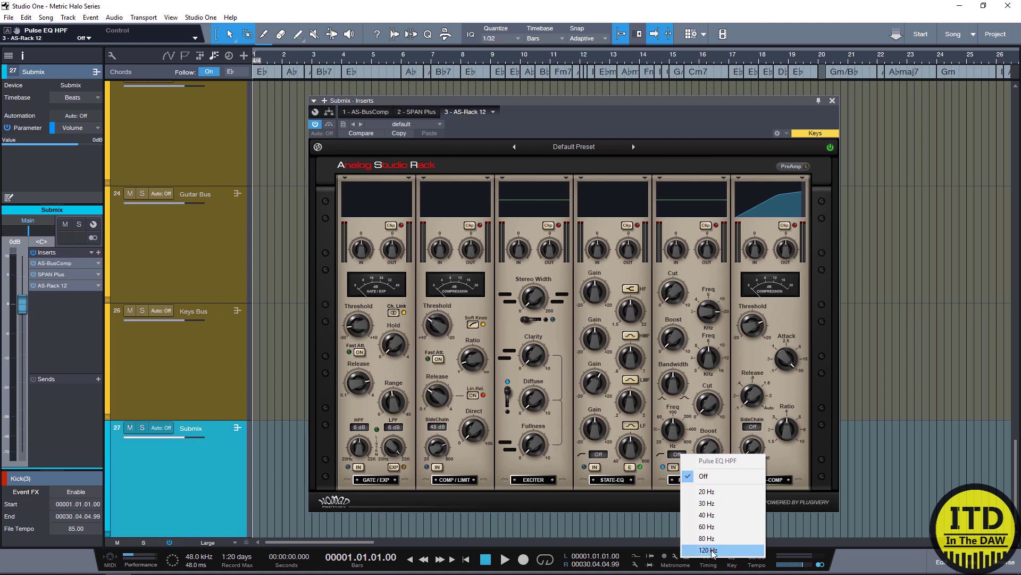
left_click(660, 453)
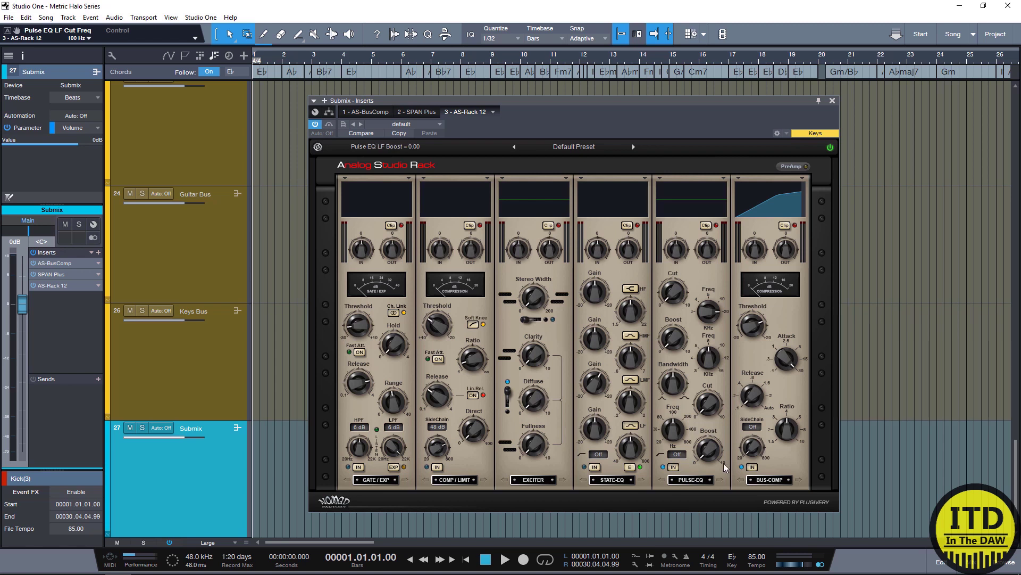
left_click_drag(718, 455, 709, 386)
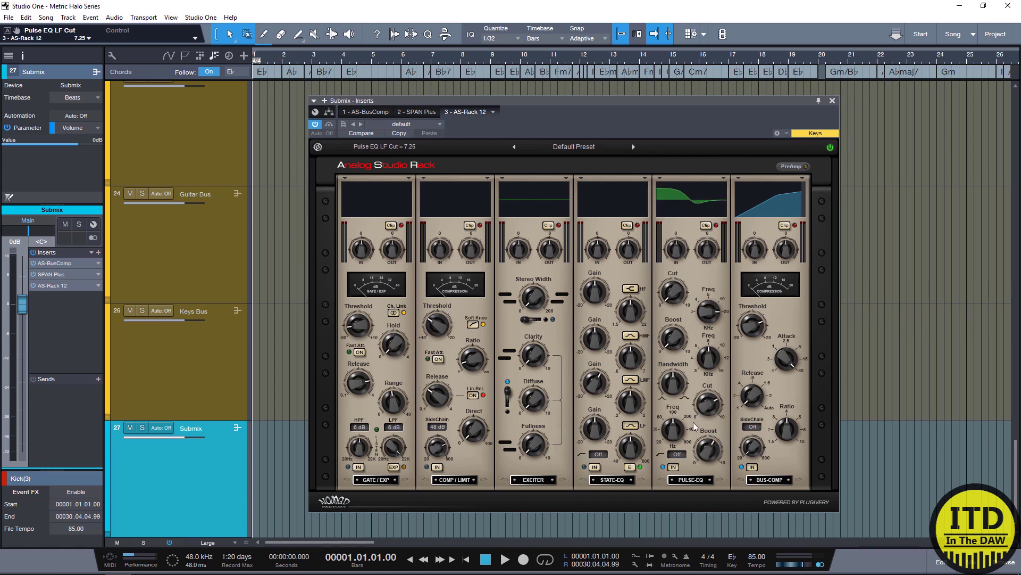
left_click_drag(672, 441, 672, 386)
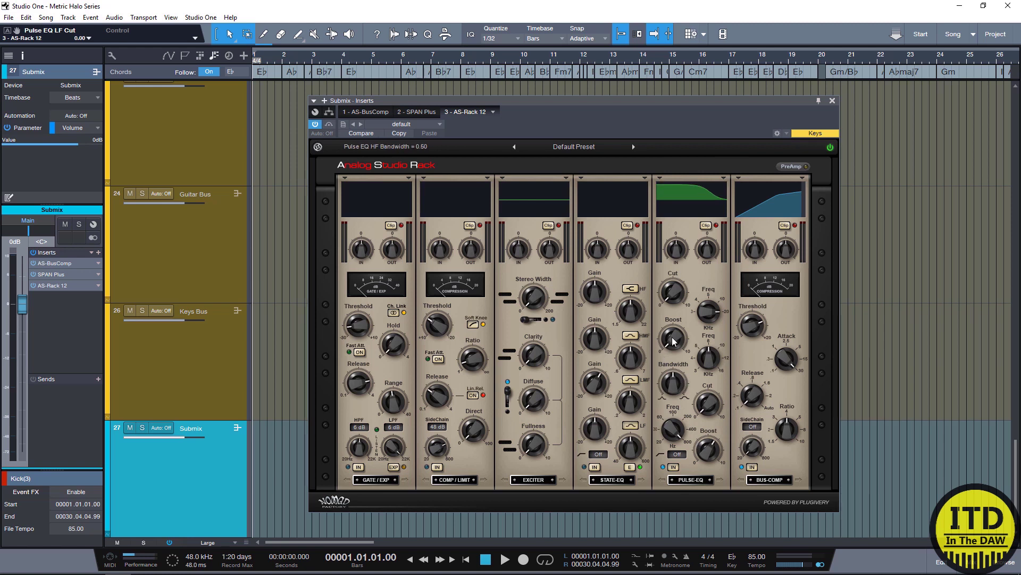
left_click_drag(672, 341, 673, 326)
key("ctrl+z")
key("ctrl+z")
key("ctrl+z")
key("ctrl+z")
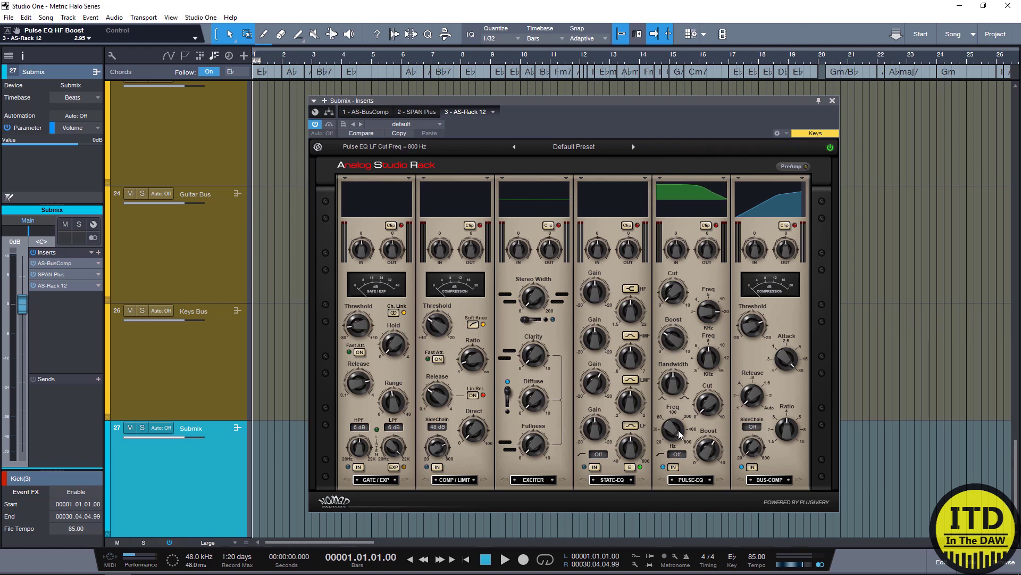
Widen the Pulse EQ high-band bandwidth, move it to about 4 kHz, and cut 8.40
mouse_move(677, 390)
left_mouse_down()
mouse_move(673, 366)
mouse_move(682, 439)
mouse_move(683, 350)
mouse_move(682, 407)
left_mouse_up()
mouse_move(708, 358)
left_mouse_down()
mouse_move(709, 405)
mouse_move(703, 341)
left_mouse_up()
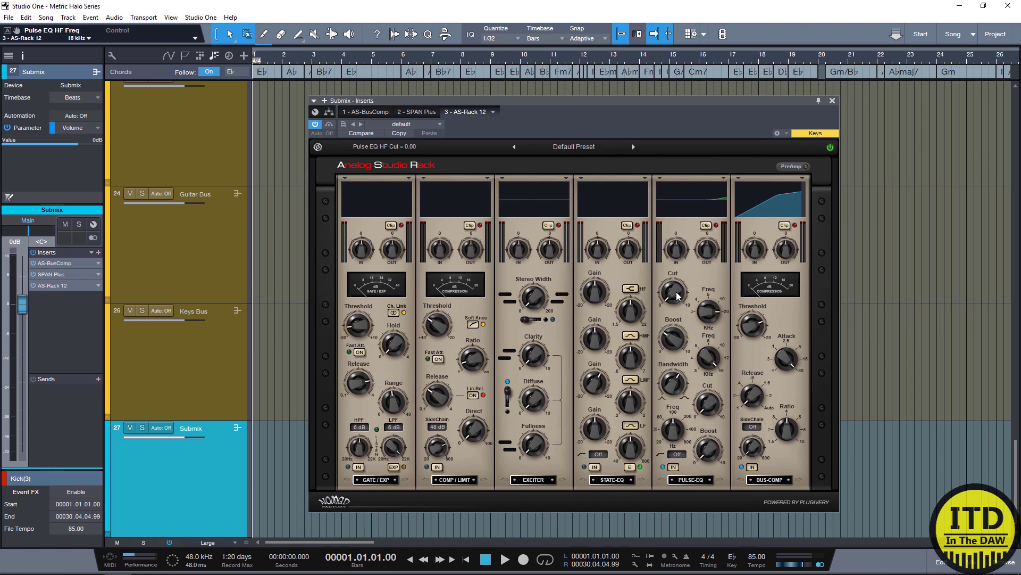
left_click_drag(677, 296, 672, 316)
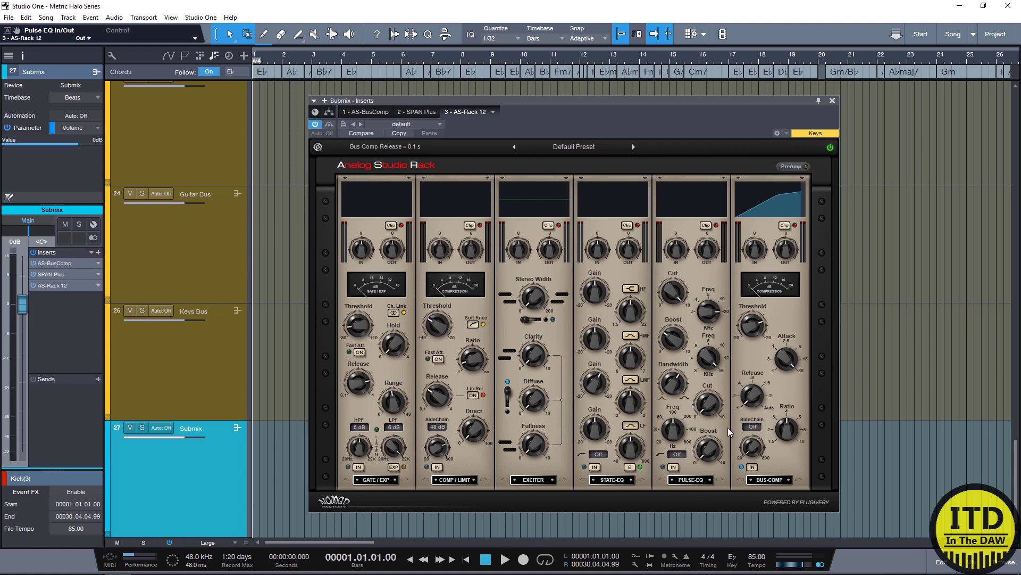
Choose a 24 dB Bus-Comp sidechain slope and raise its SC Freq to 92.4 Hz
left_click(753, 430)
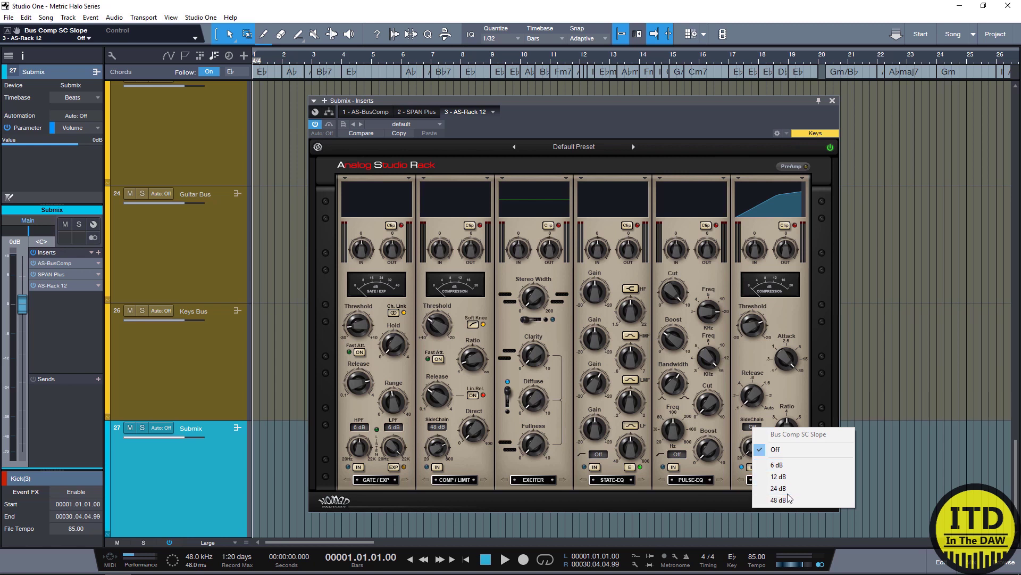
left_click(806, 488)
left_click_drag(751, 421, 751, 411)
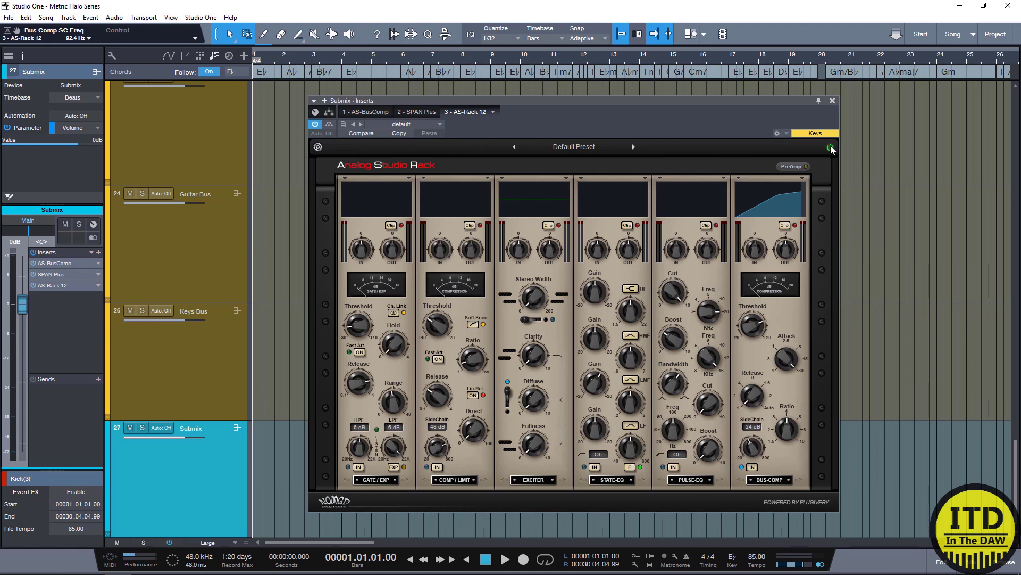
Reset the Analog Studio Rack by loading its Default Preset
left_click(318, 147)
left_click(318, 147)
left_click(568, 156)
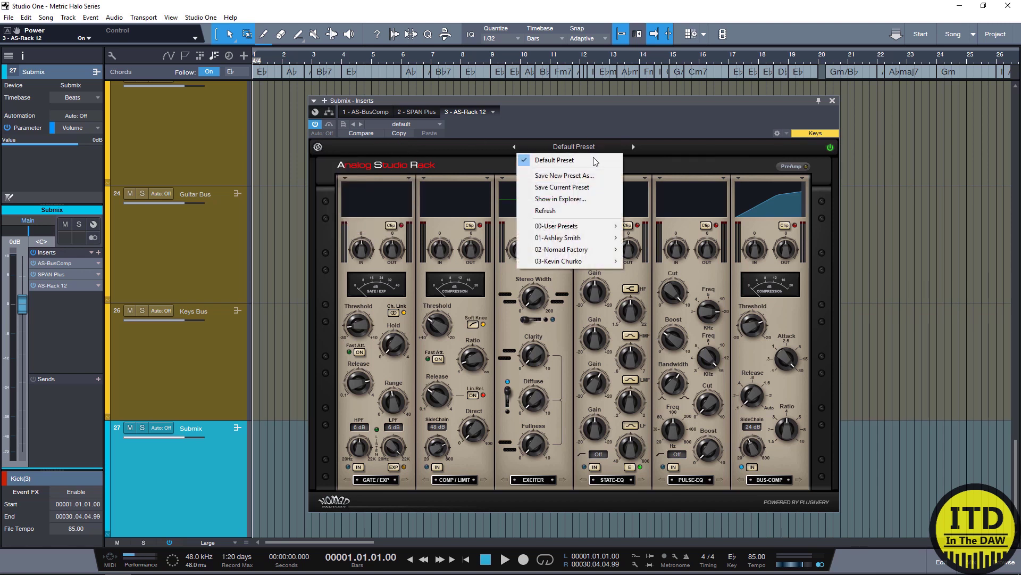
left_click(583, 158)
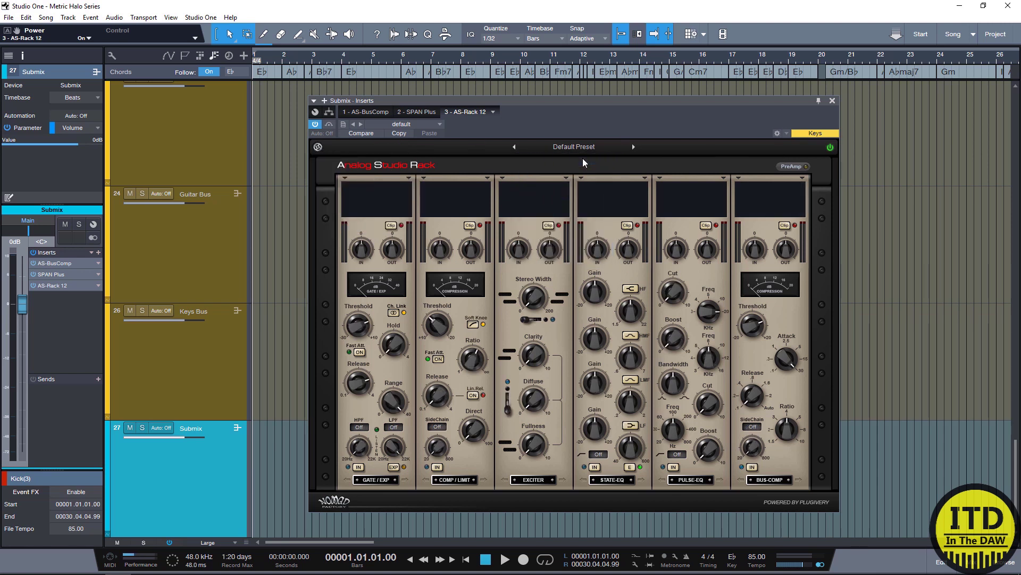
Disable the AS-Rack 12 insert, switch to AS-BusComp, and move the inserts window right
left_click(493, 113)
left_click(490, 175)
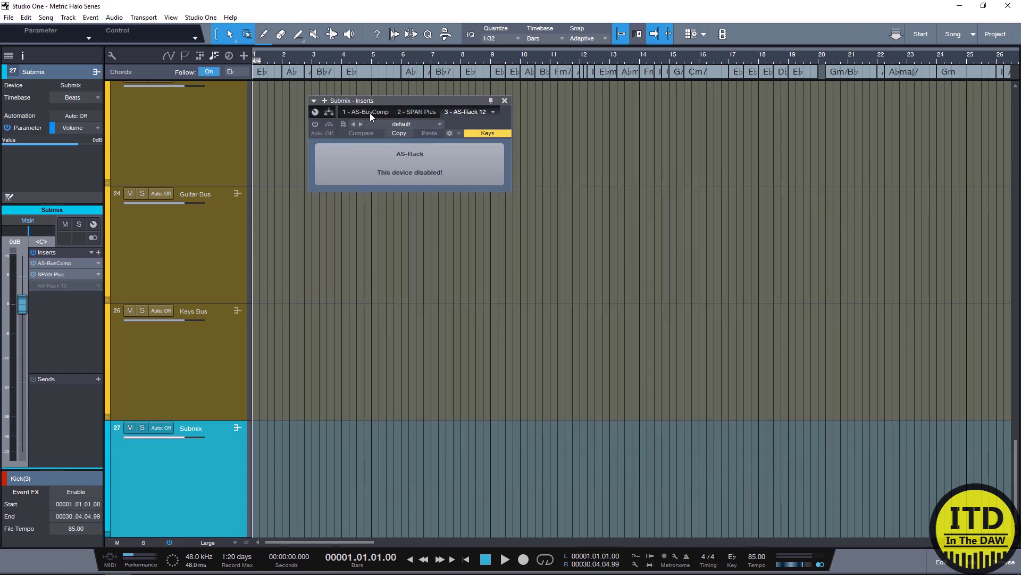
left_click(369, 113)
left_click_drag(388, 109, 816, 102)
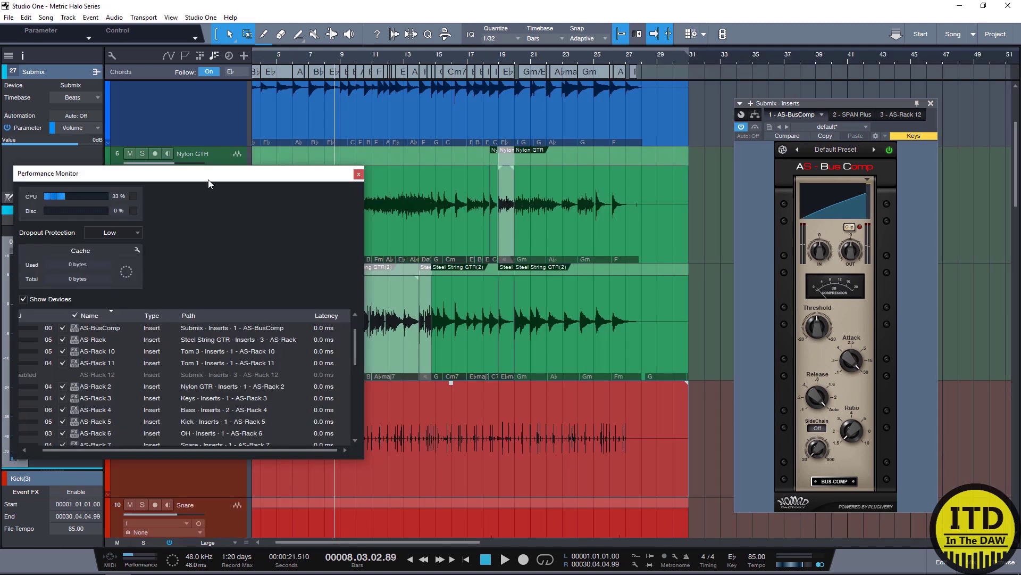
Bypass every plugin in the song from the Performance Monitor and move the monitor lower left
left_click_drag(208, 184, 335, 138)
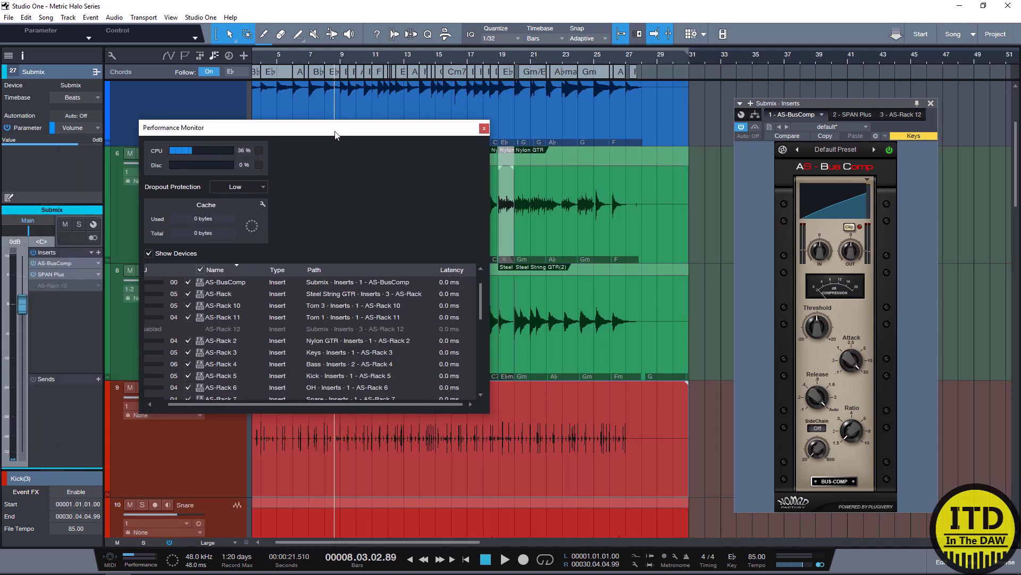
scroll(227, 305, "up", 3)
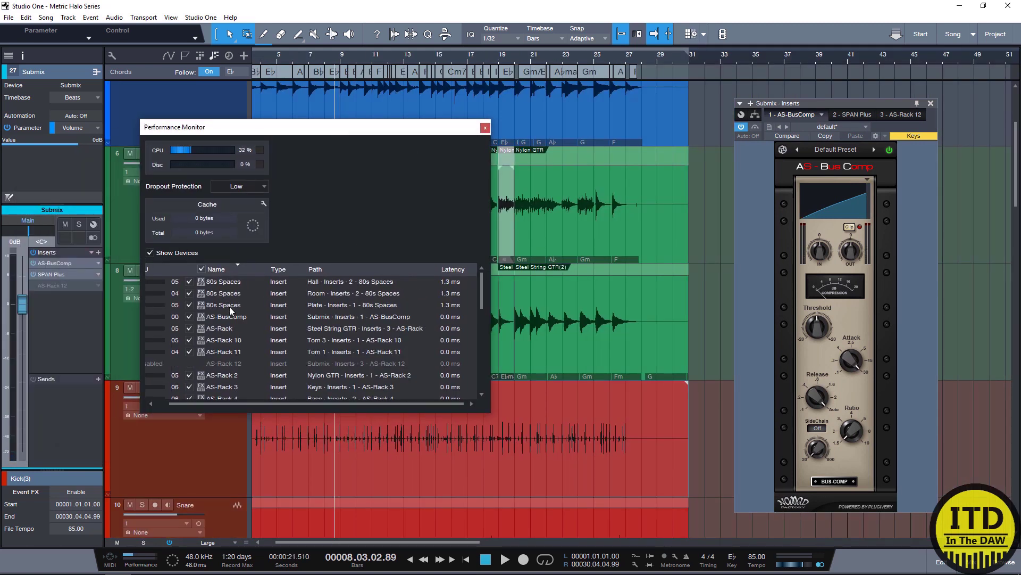
scroll(231, 318, "down", 3)
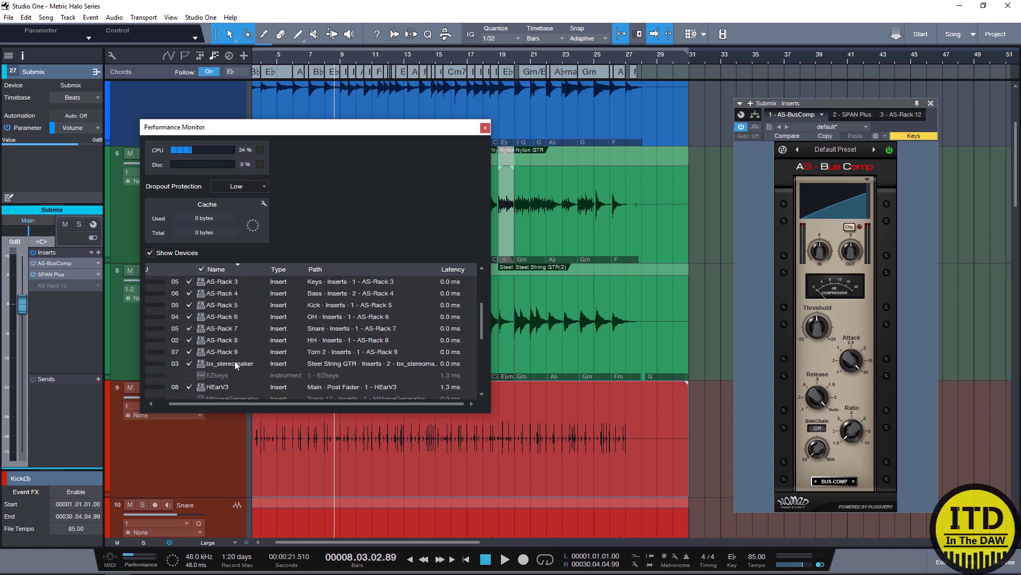
scroll(254, 346, "up", 2)
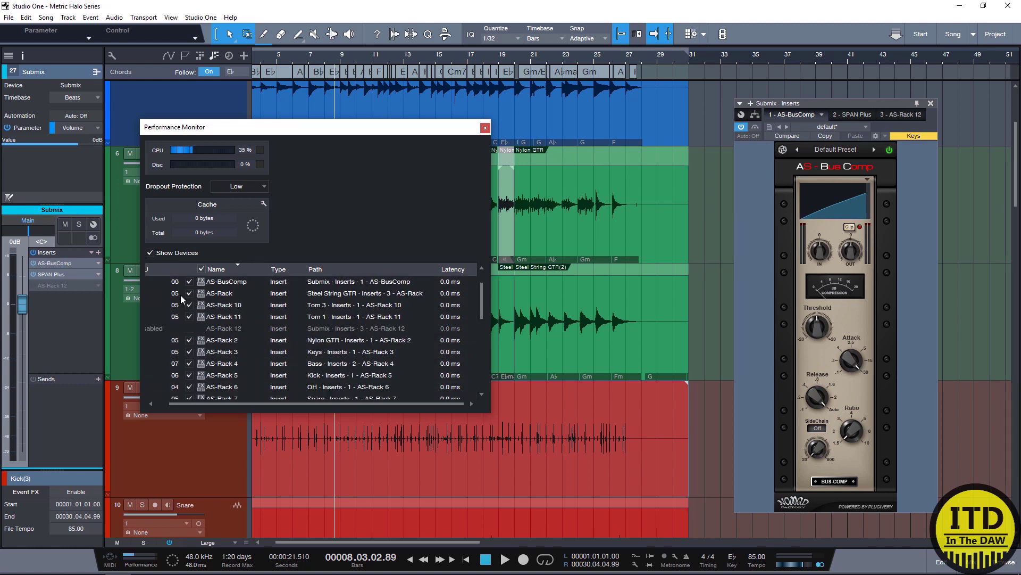
left_click(189, 282)
left_click_drag(327, 134, 229, 209)
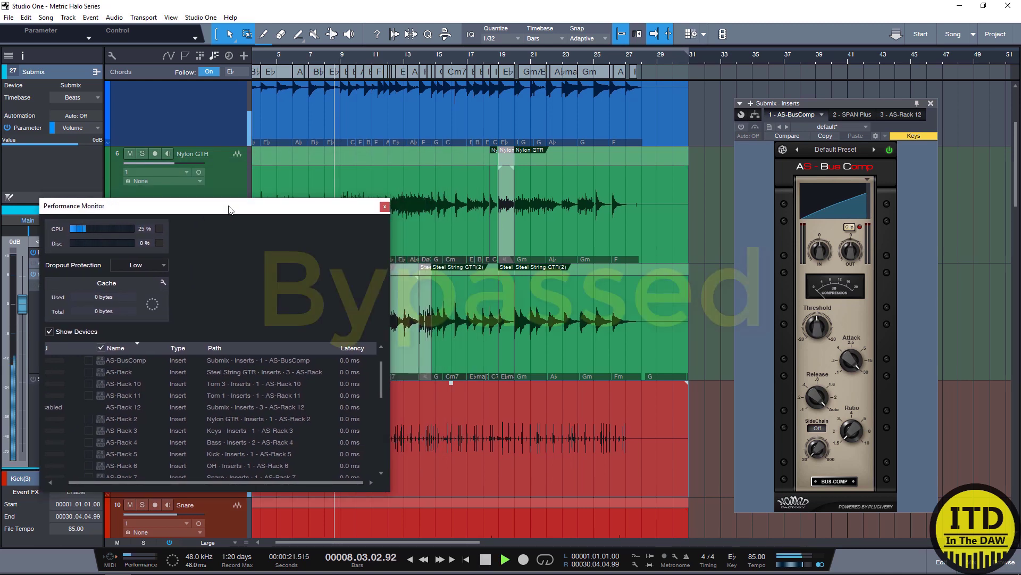
Play the song while toggling all plugins off and on, ending enabled and stopped
key("space")
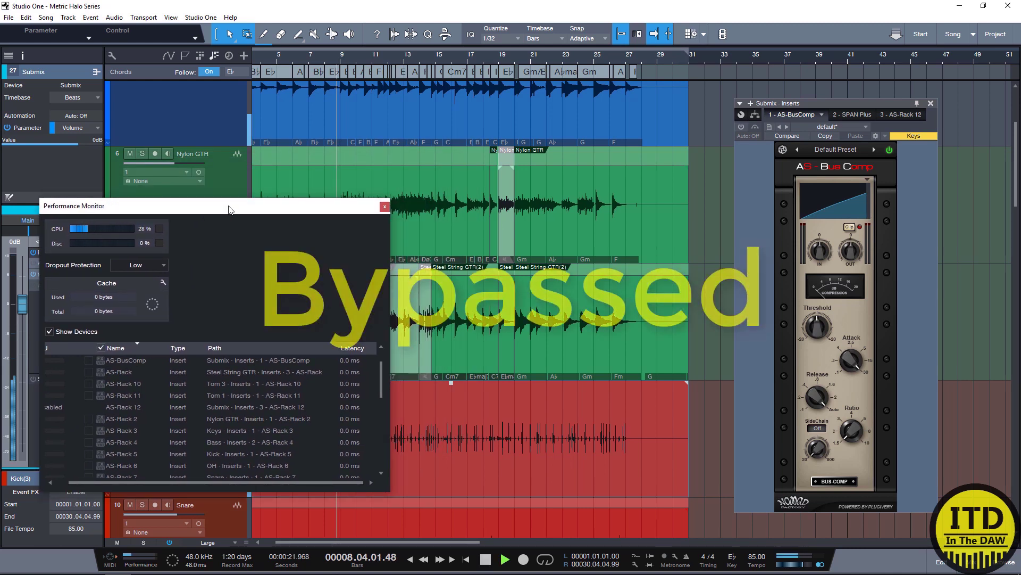
left_click(89, 360)
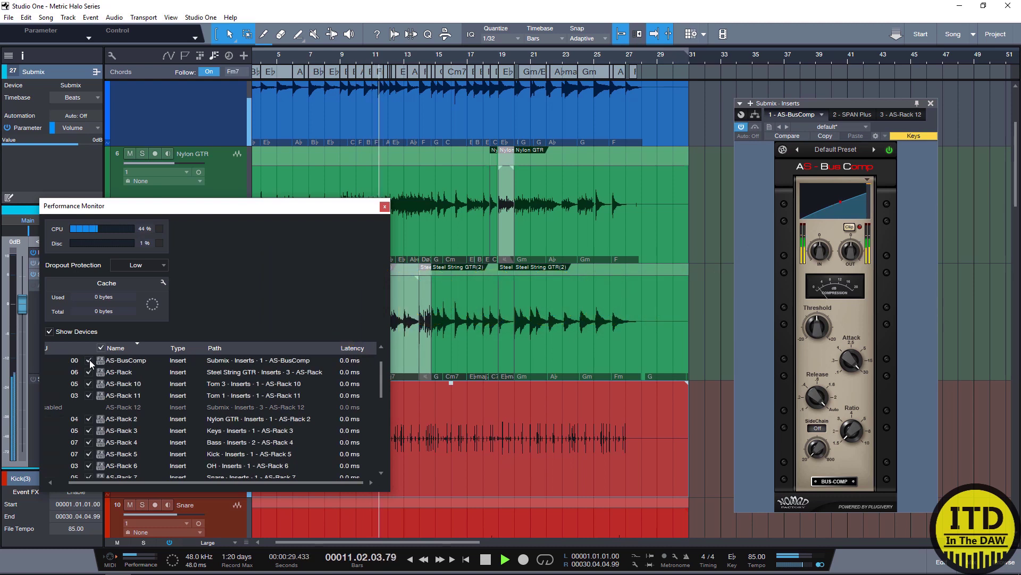
left_click(89, 360)
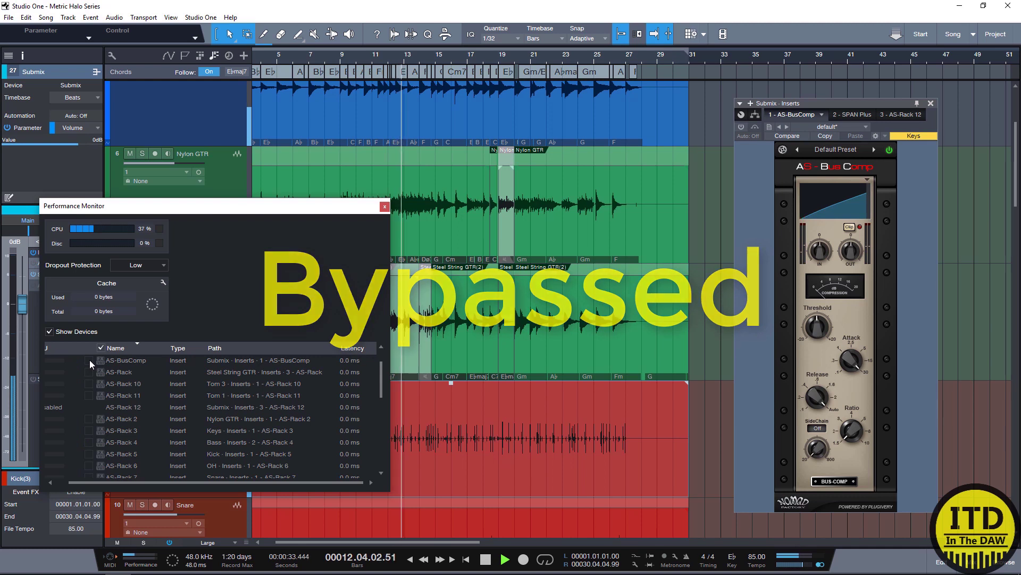
left_click(89, 360)
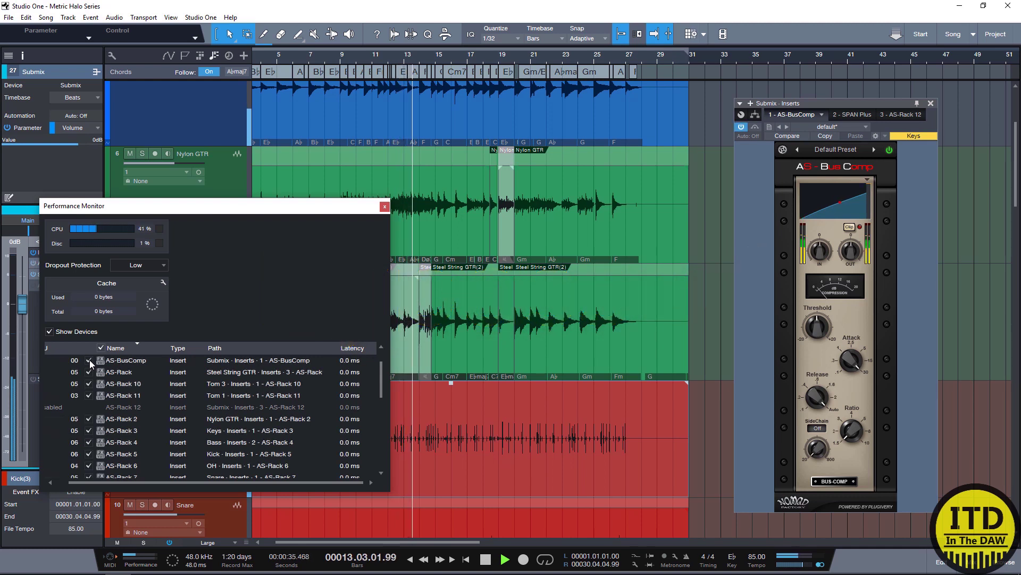
left_click(89, 359)
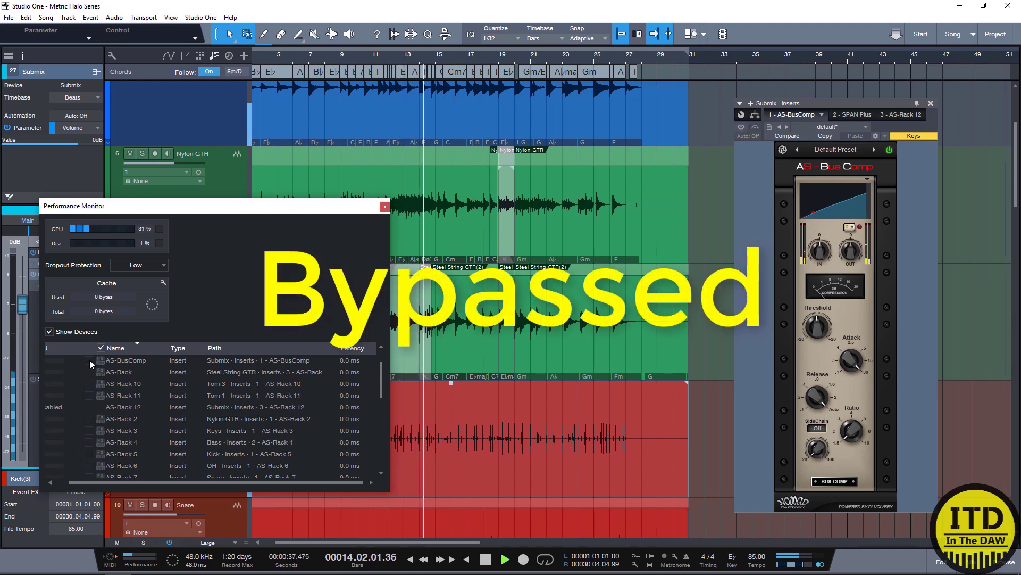
left_click(90, 360)
key("space")
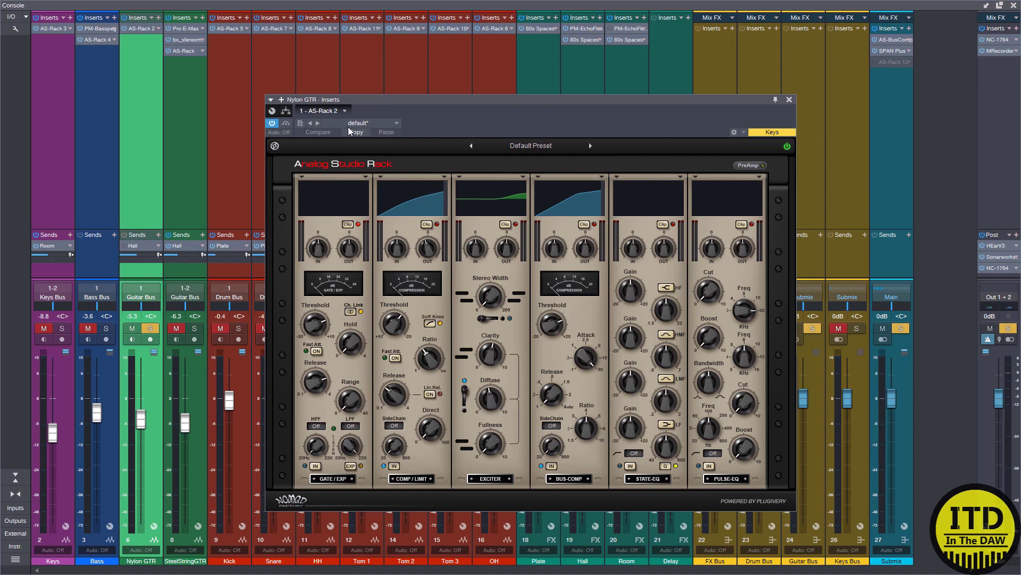
Raise the Nylon GTR rack window and show its PreAmp module
left_click_drag(426, 105, 436, 80)
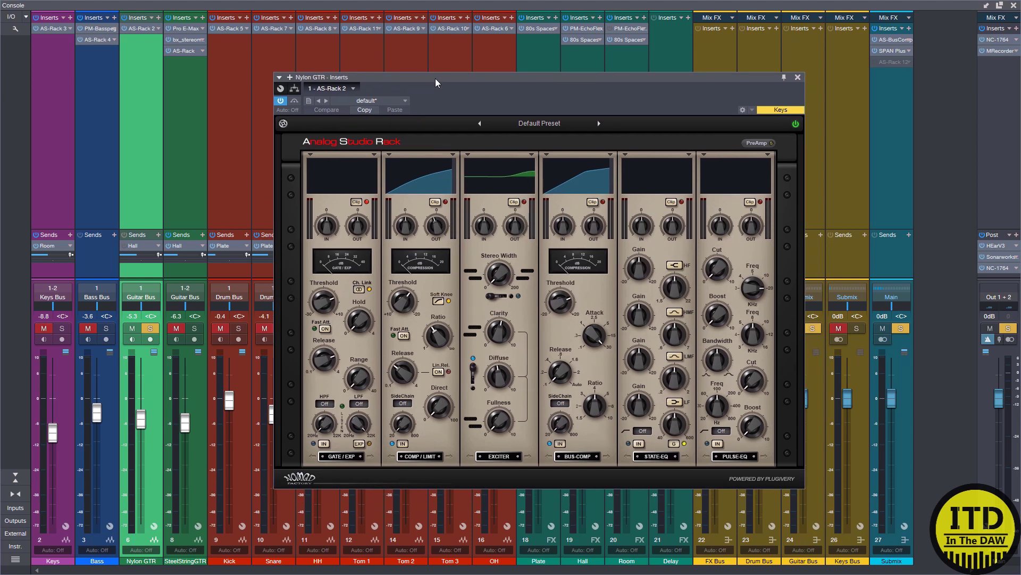
mouse_move(445, 423)
left_click(767, 144)
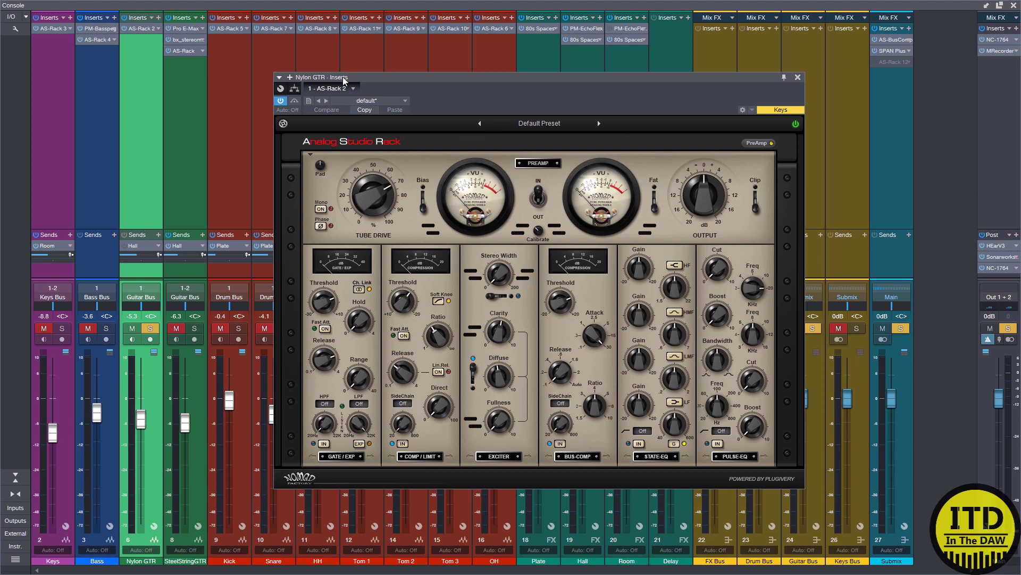
Close the Console and the Performance Monitor, and move the rack window off the tracks
key("F3")
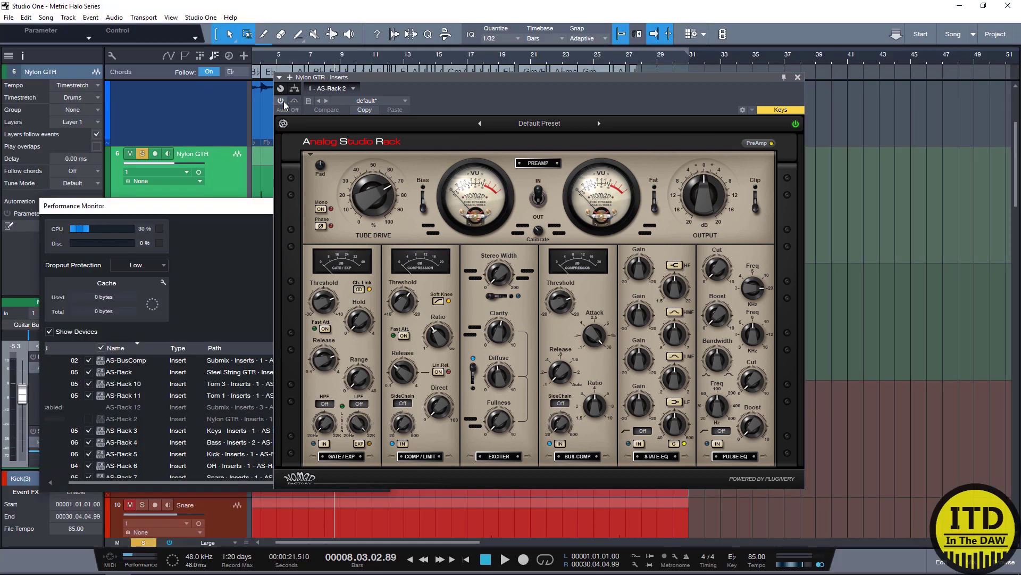
left_click_drag(229, 206, 228, 235)
left_click(244, 229)
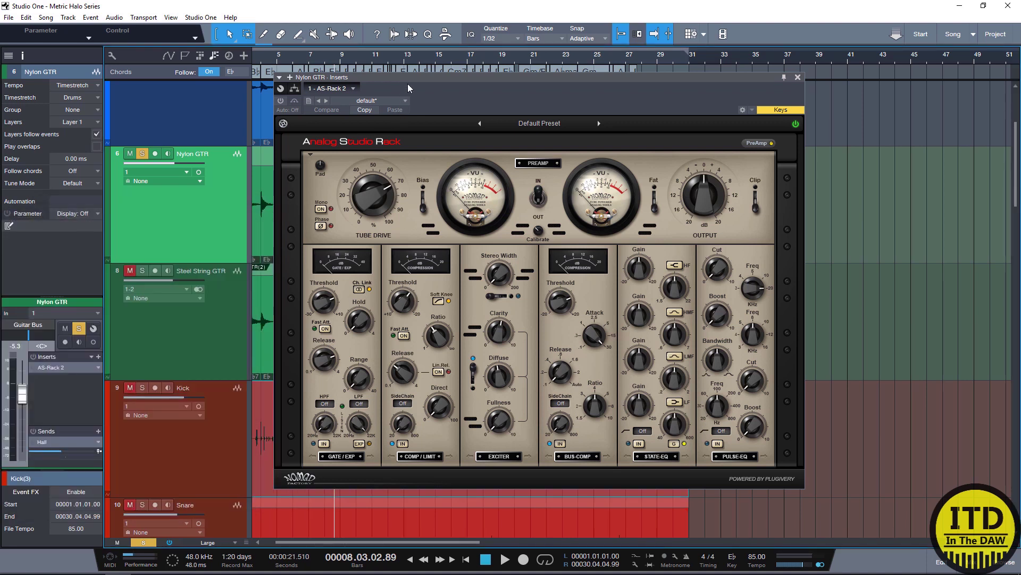
left_click_drag(407, 84, 551, 181)
Play from bar 4 and re-activate the Nylon GTR rack, then stop
left_click(277, 196)
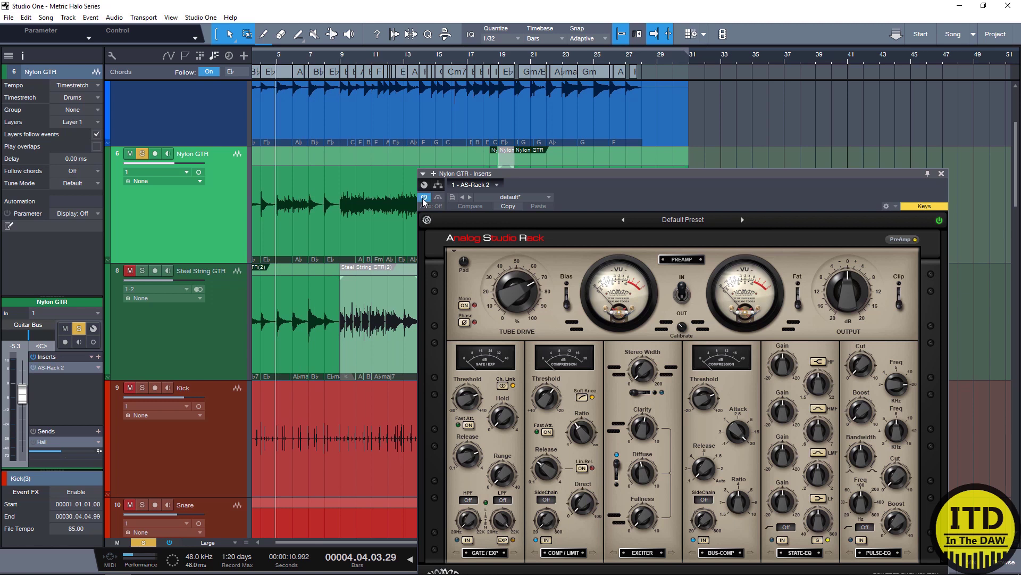
key("space")
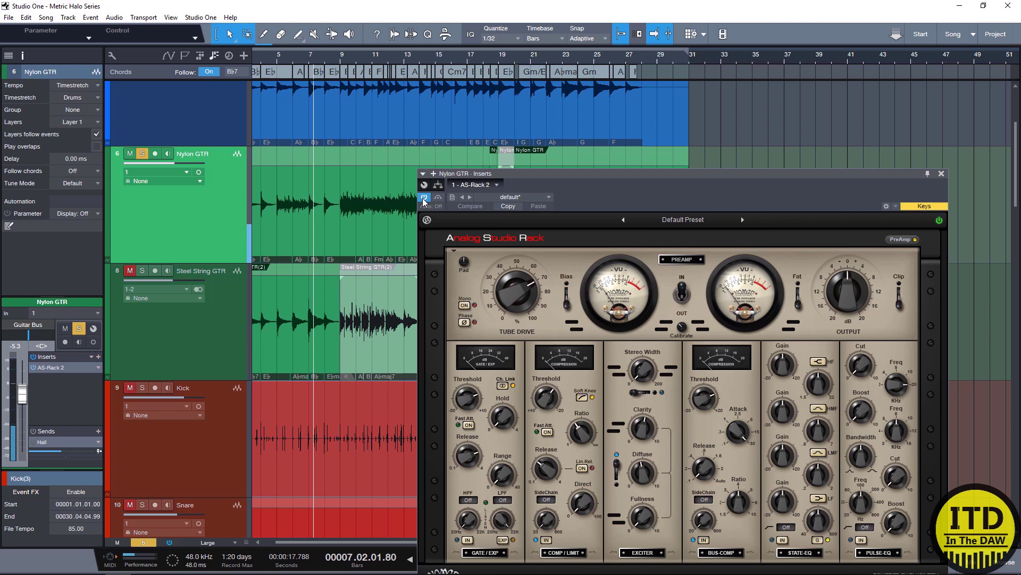
left_click(424, 198)
key("space")
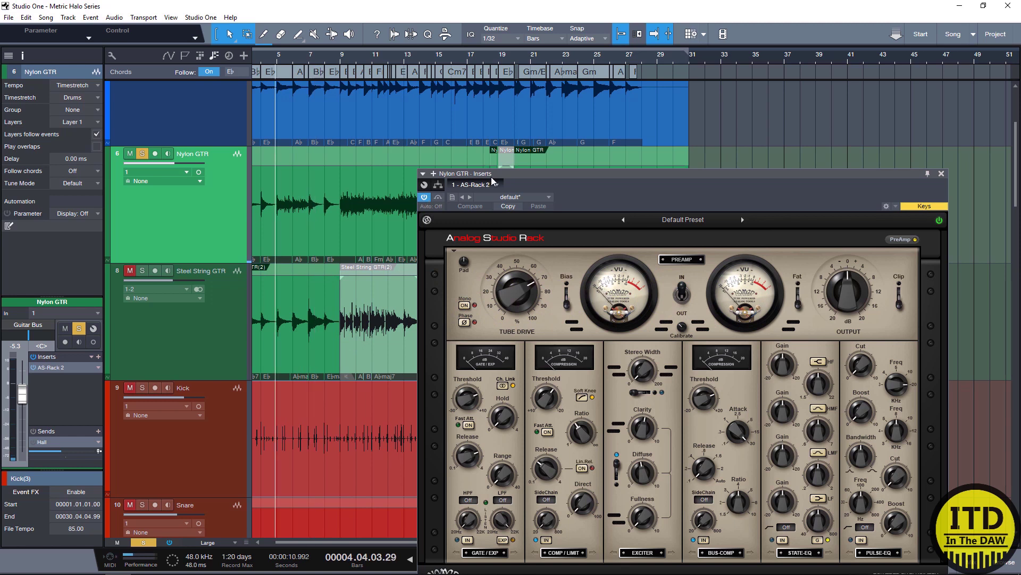
From bar 9, A/B the soloed Nylon GTR rack over two playback passes, ending active
left_click_drag(492, 181, 480, 112)
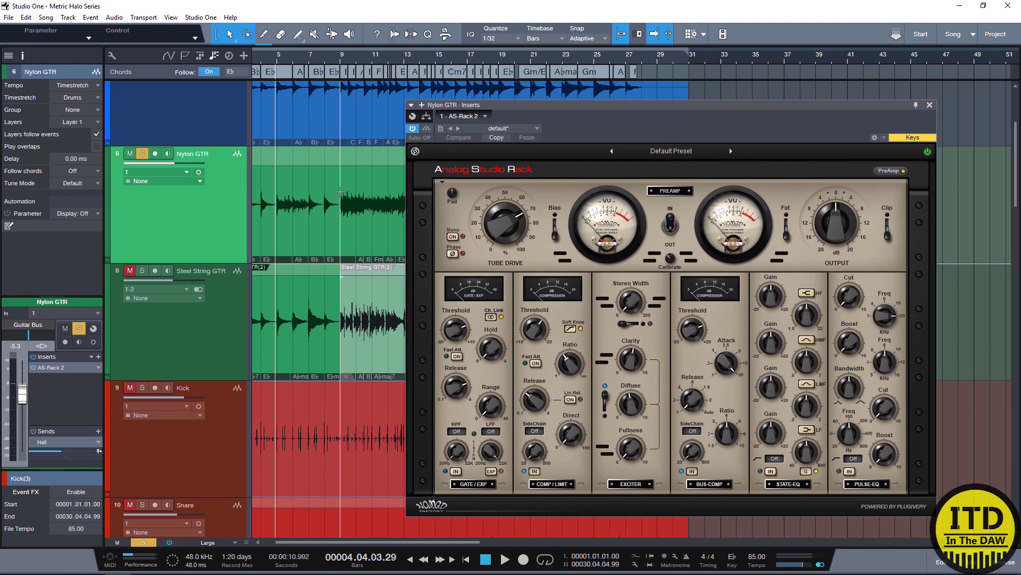
left_click(341, 192)
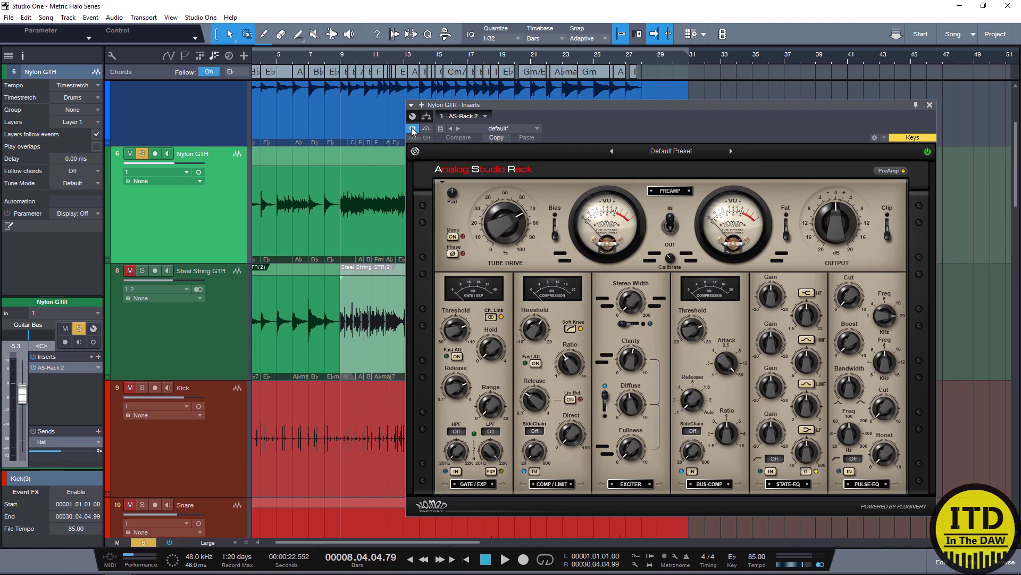
key("space")
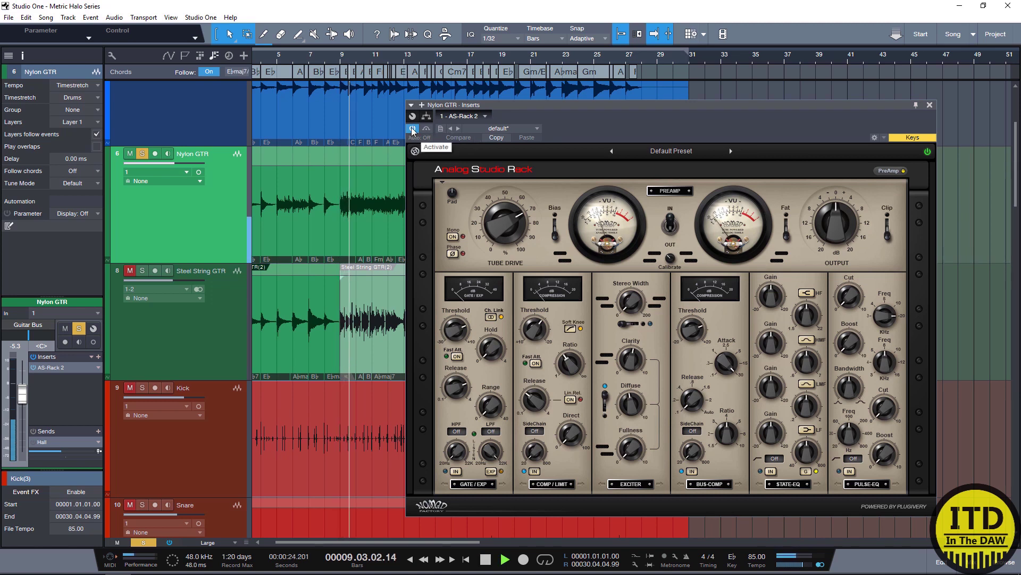
left_click(413, 129)
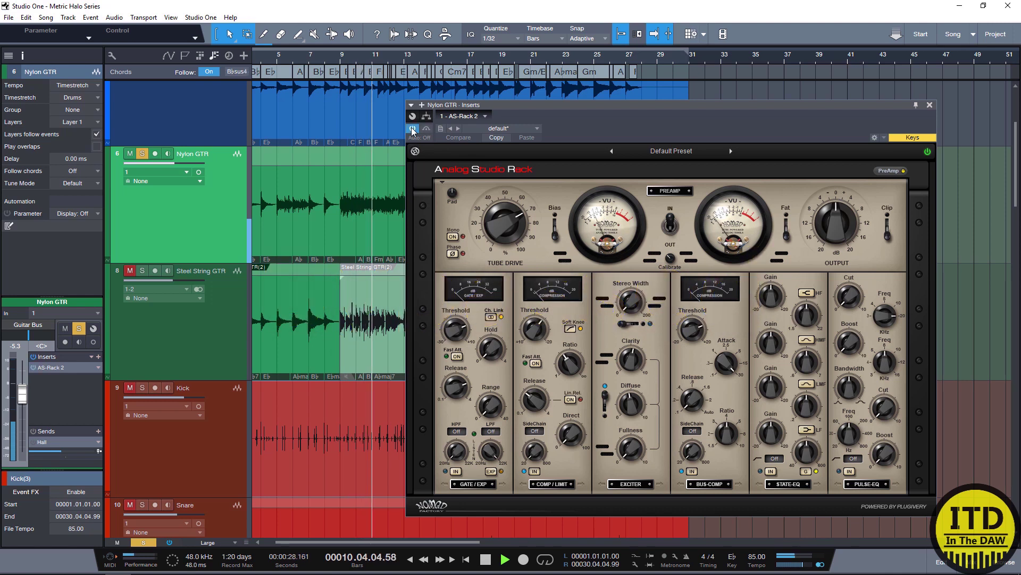
left_click(413, 129)
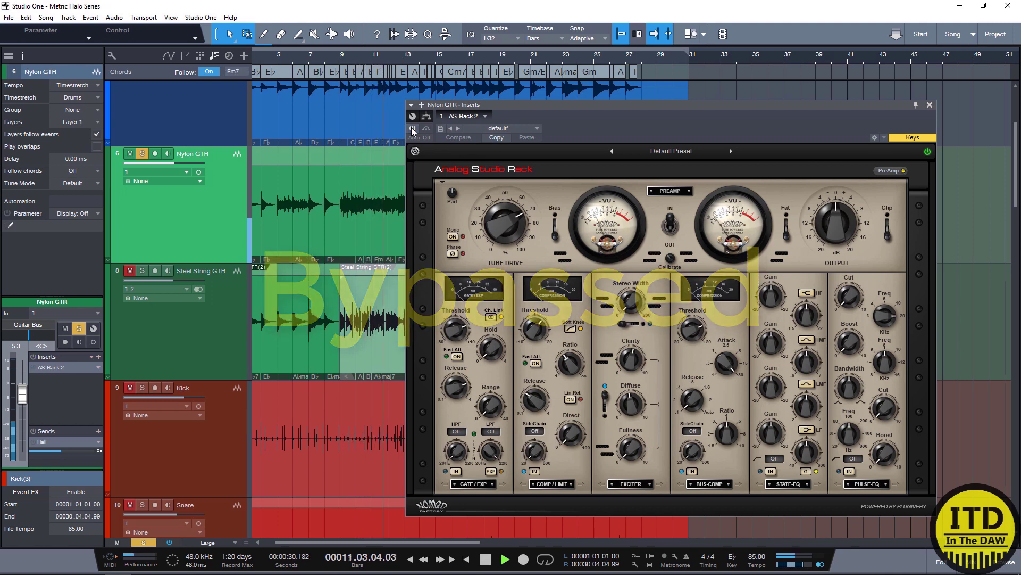
left_click(413, 129)
key("space")
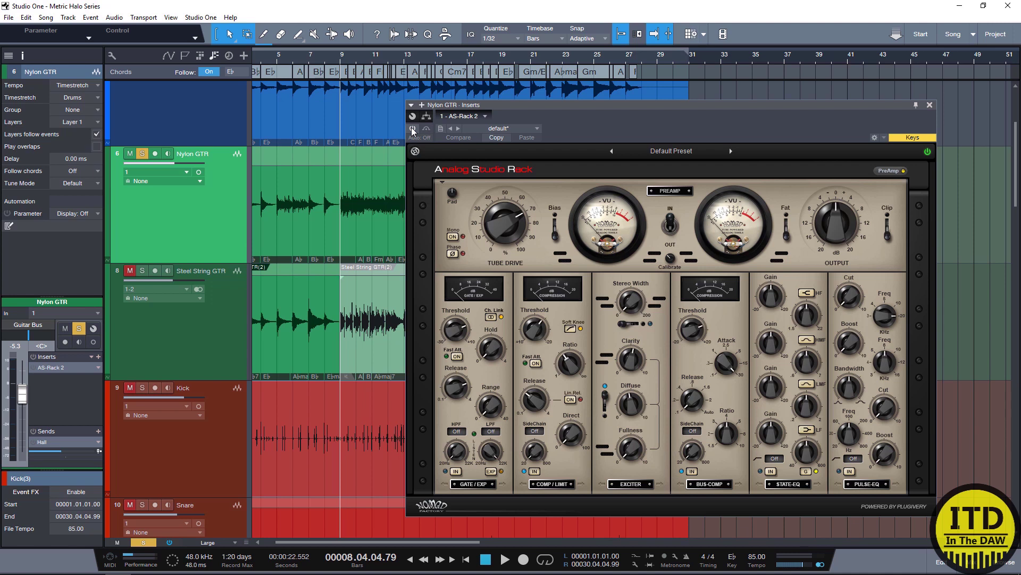
key("space")
left_click(412, 130)
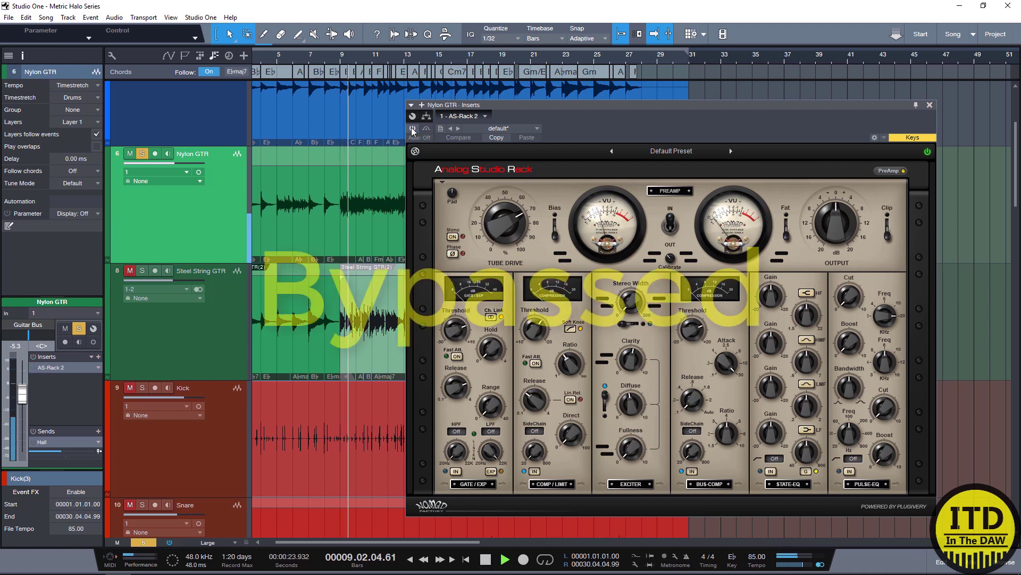
left_click(412, 130)
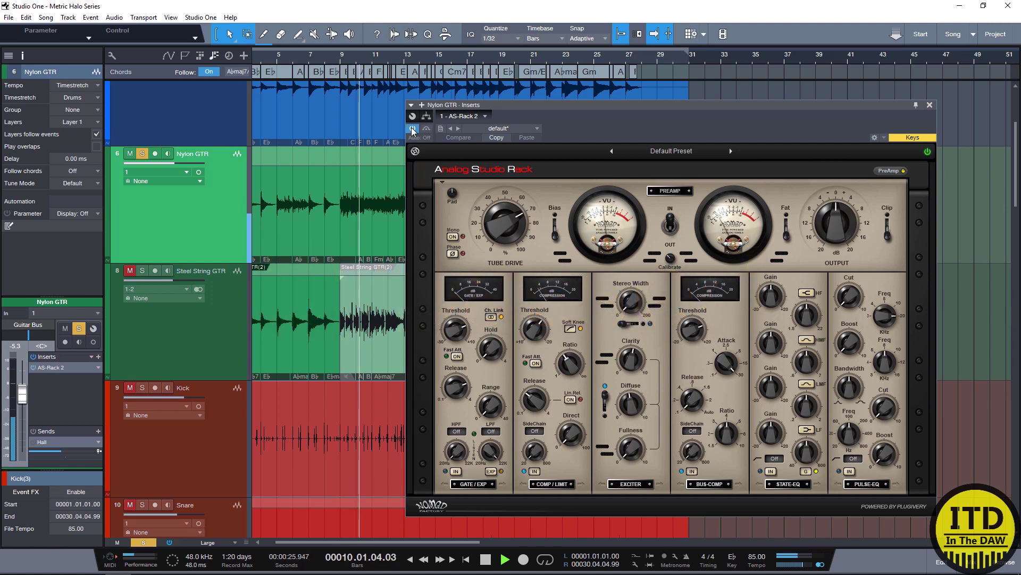
key("space")
Unsolo Nylon GTR and compare its rack bypassed versus active in the full mix
key("s")
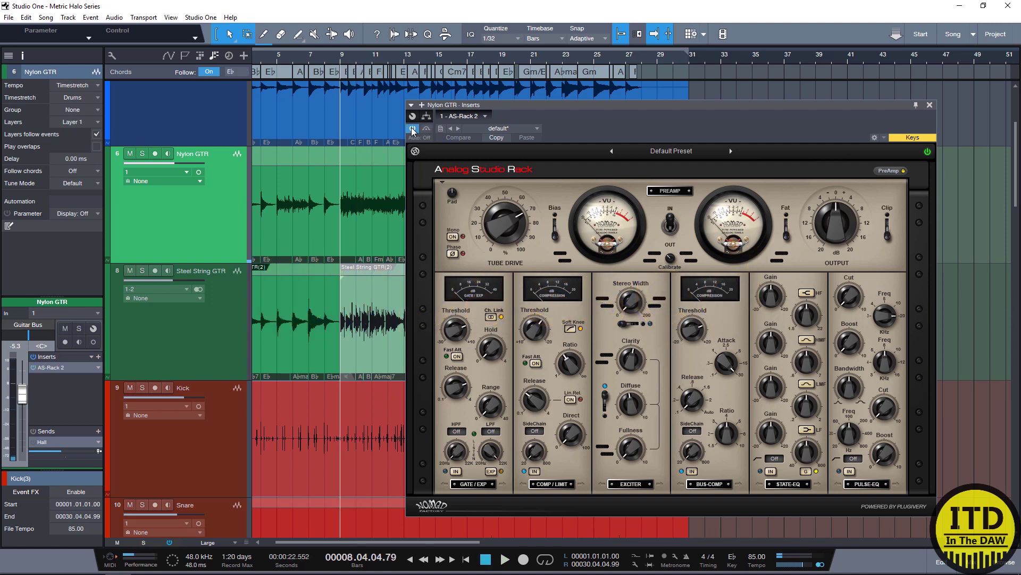
left_click(413, 130)
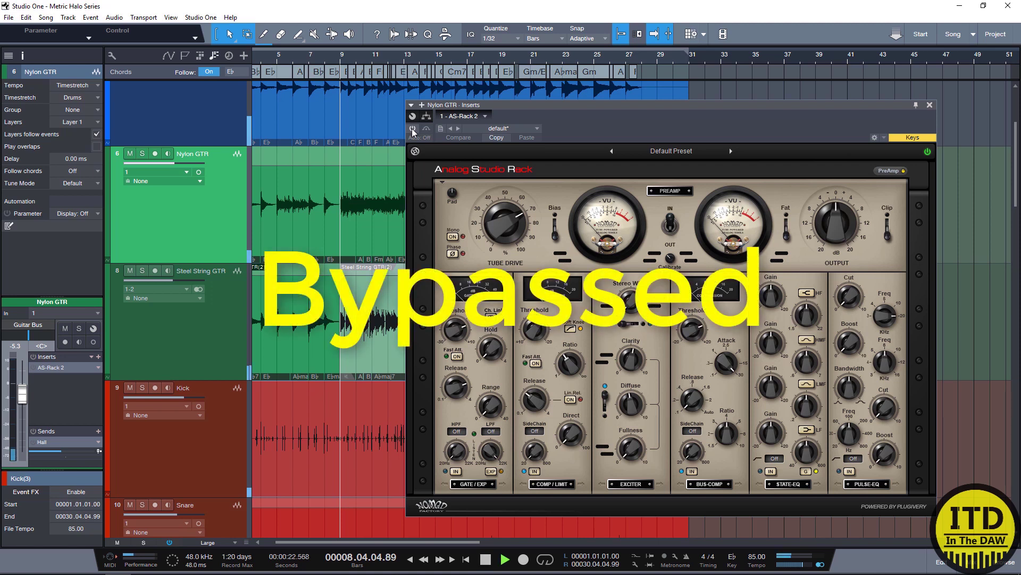
key("space")
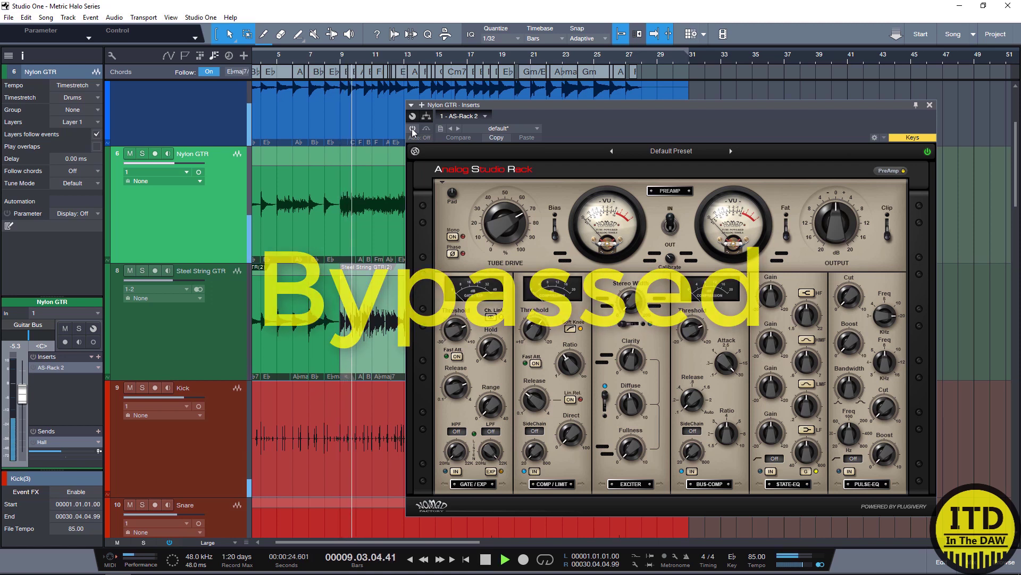
left_click(413, 130)
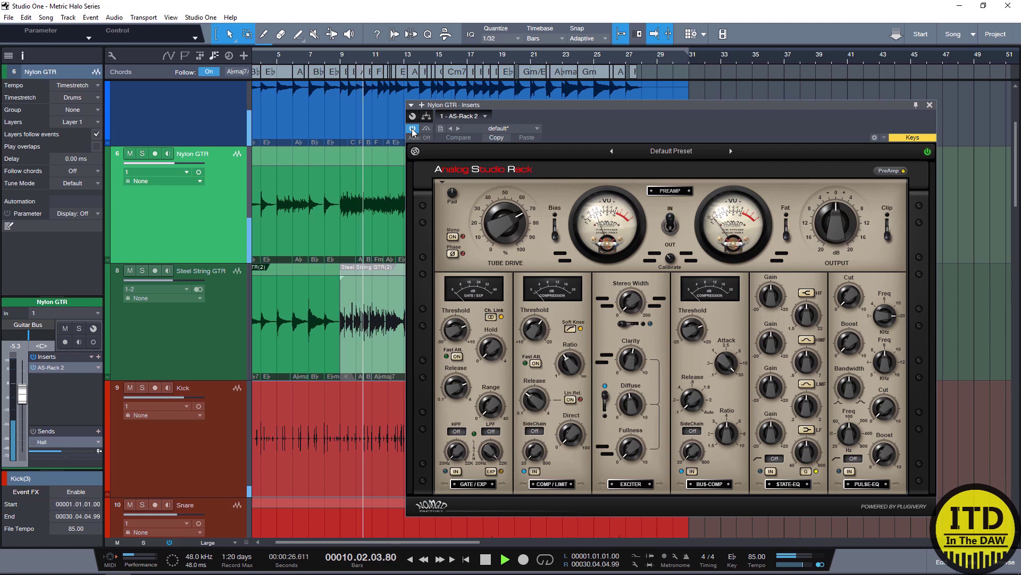
key("space")
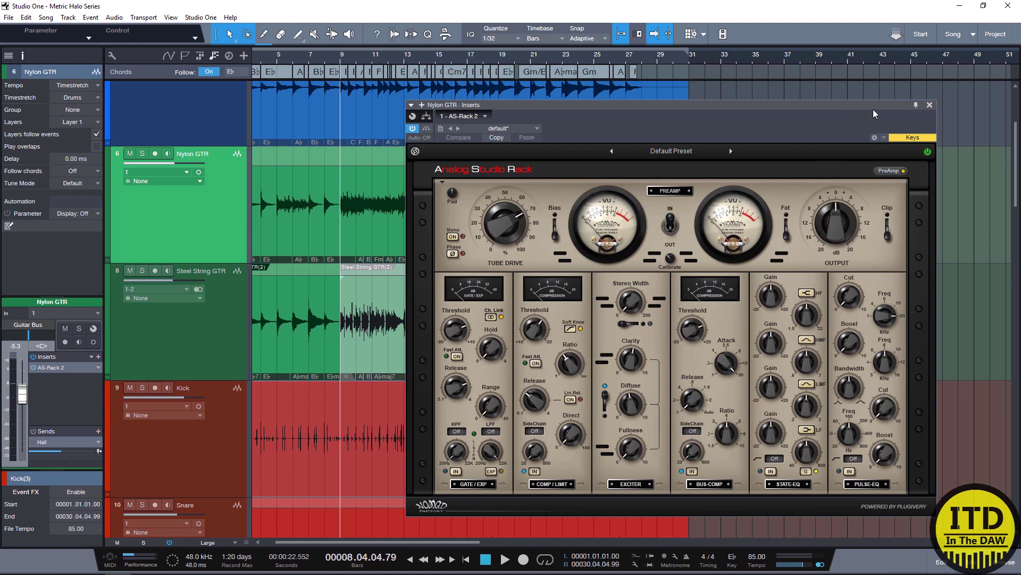
Close the Nylon GTR plugin, solo the Kick track, and set playback start to bar 14
left_click(930, 105)
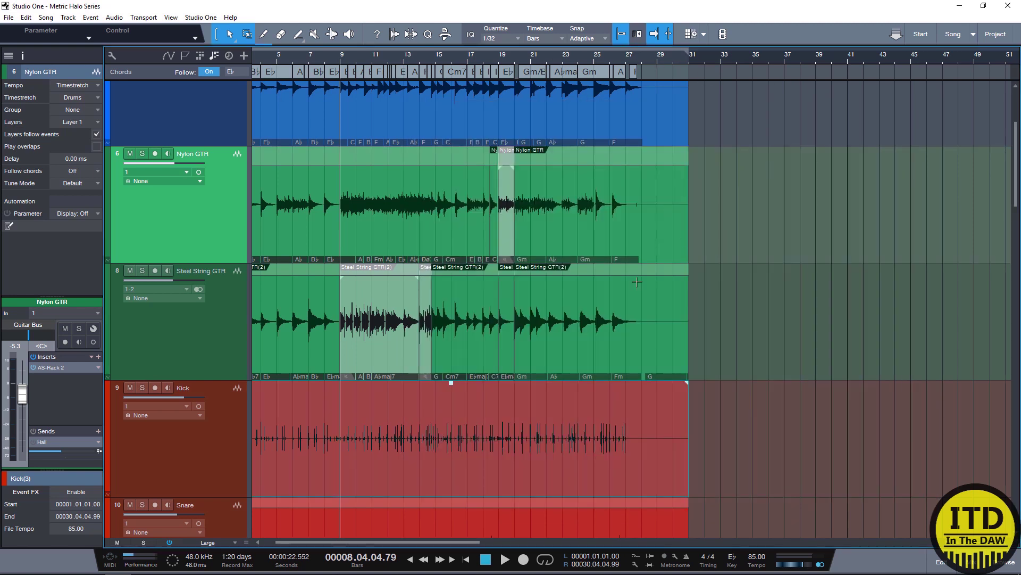
scroll(181, 373, "down", 2)
left_click(189, 394)
key("s")
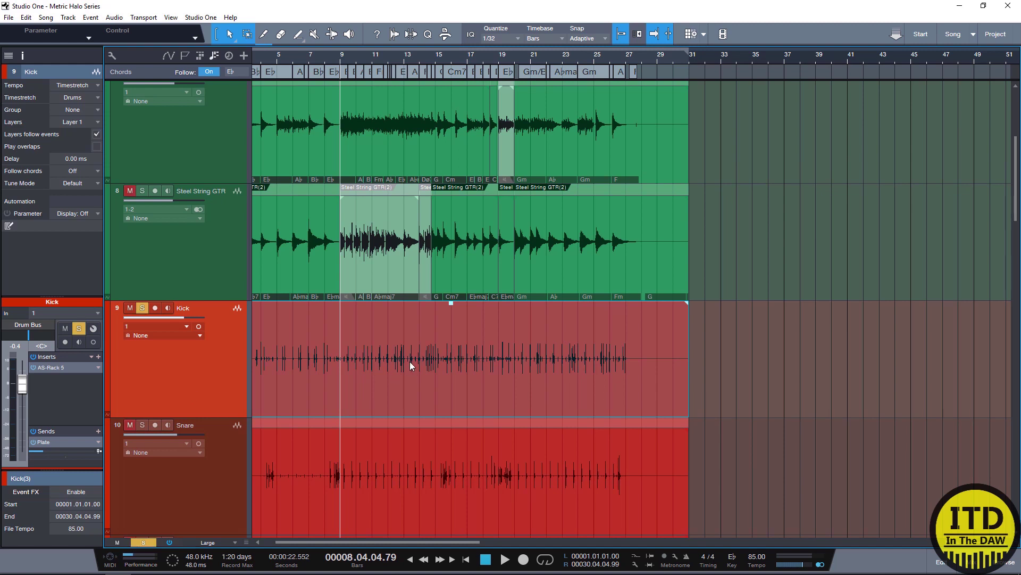
scroll(427, 342, "up", 5)
left_click(441, 343)
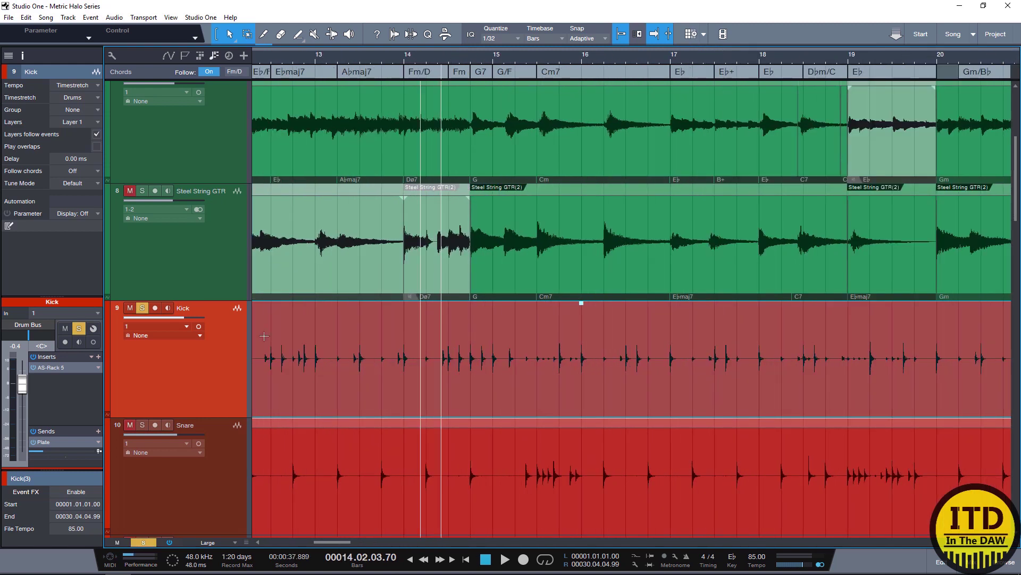
Open the Kick's AS-Rack 5 and A/B its bypass during playback, ending active
left_click(53, 367)
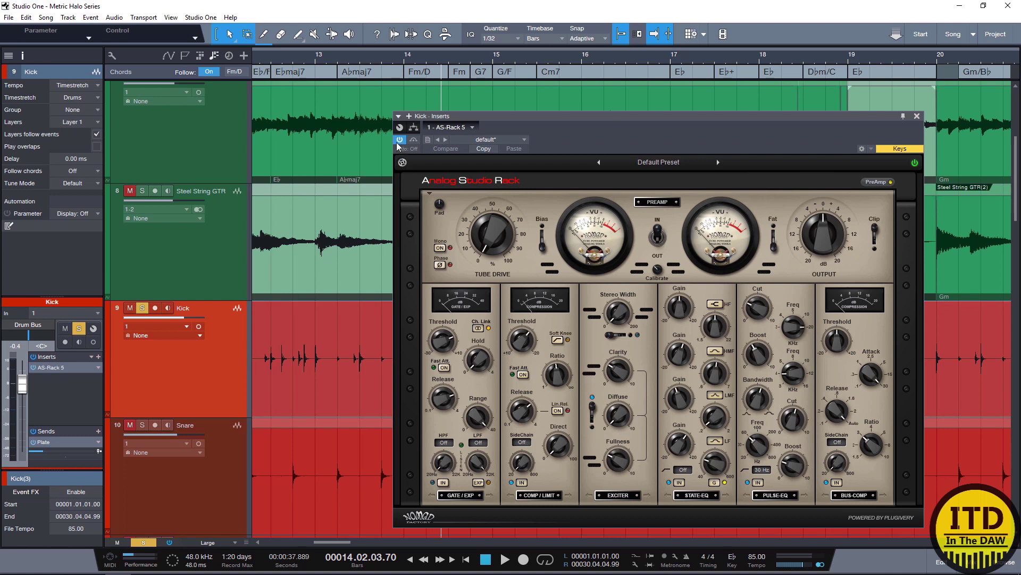
left_click_drag(563, 127, 464, 89)
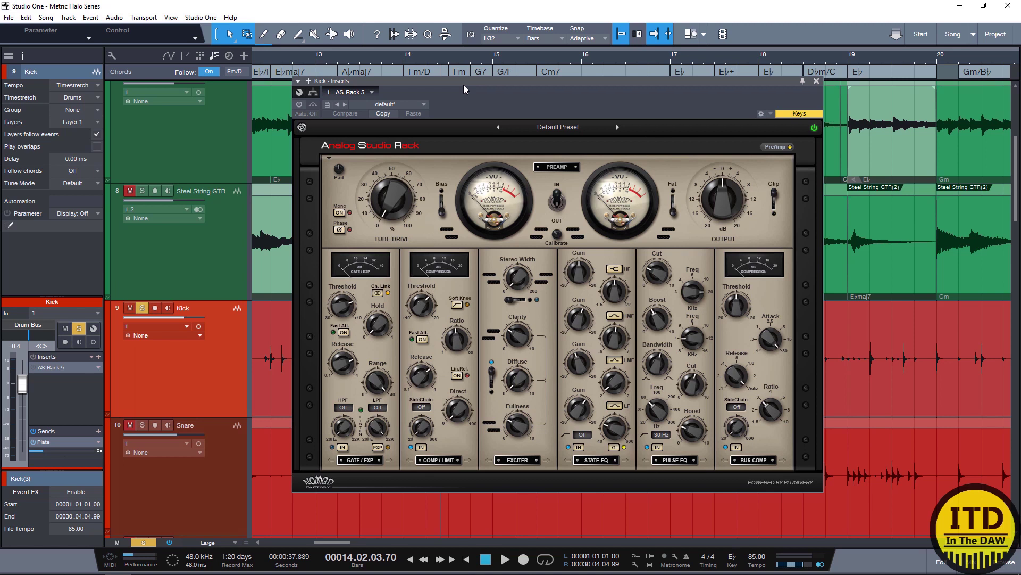
key("space")
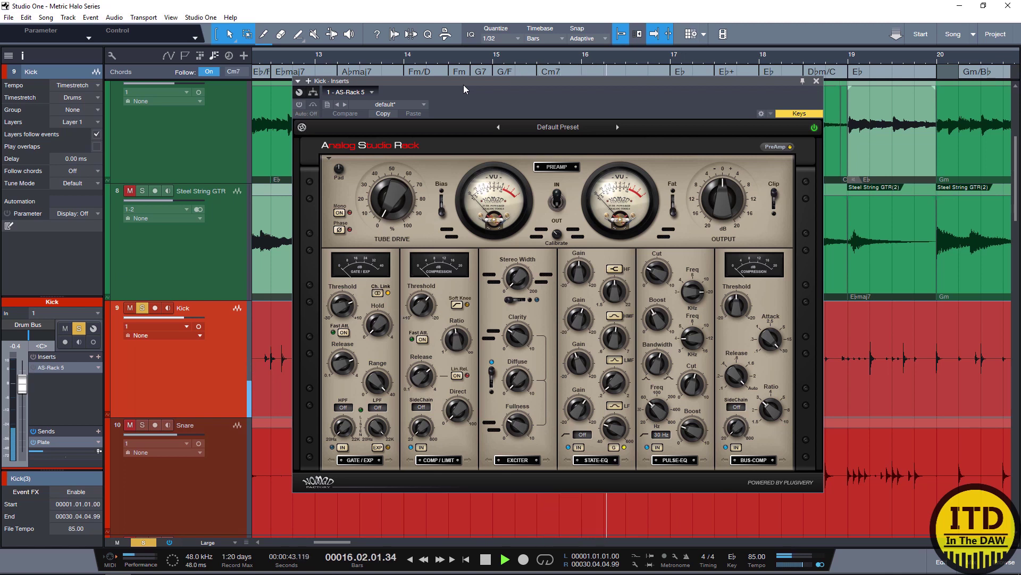
key("space")
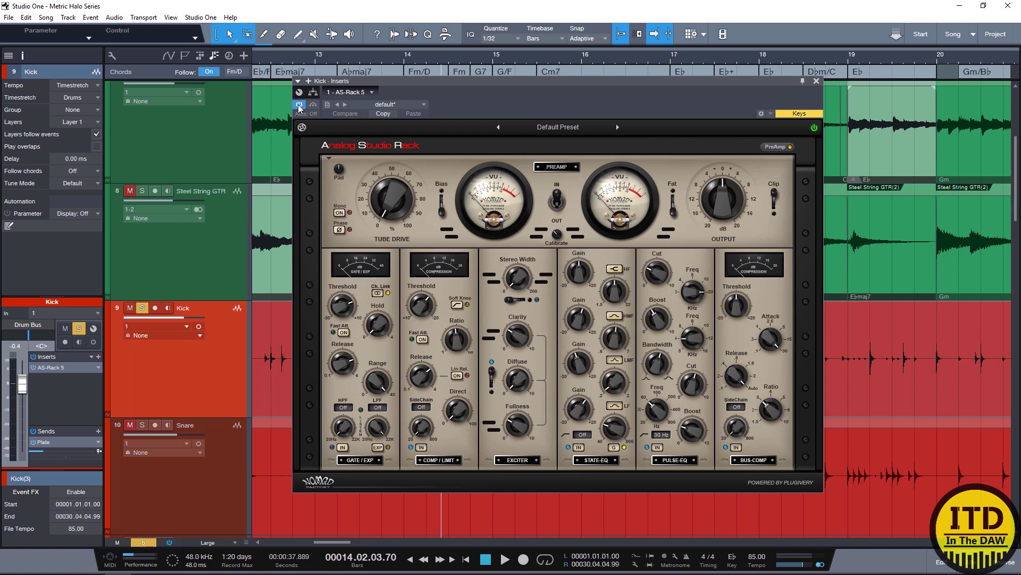
key("space")
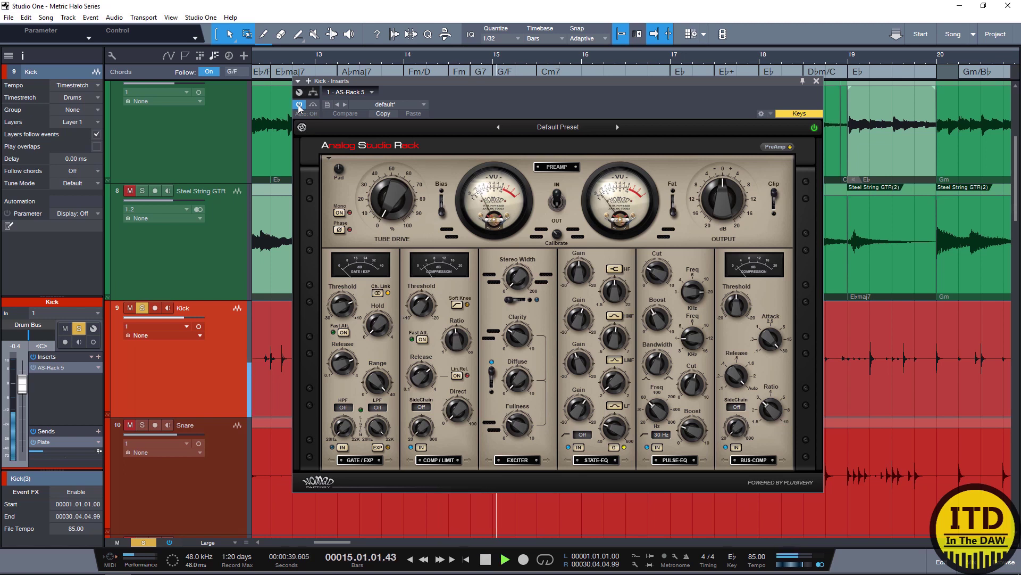
left_click(299, 105)
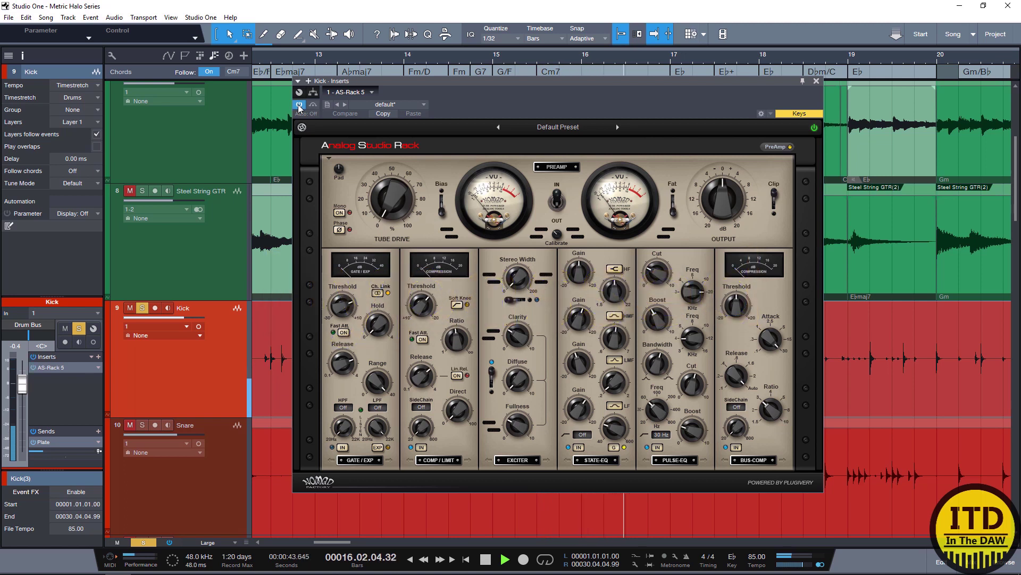
left_click(300, 105)
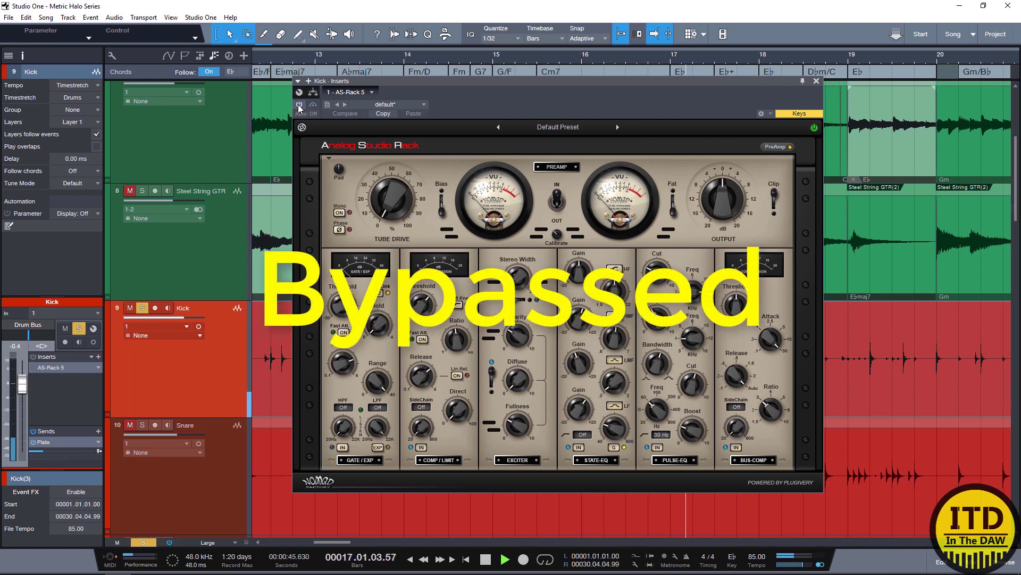
left_click(300, 105)
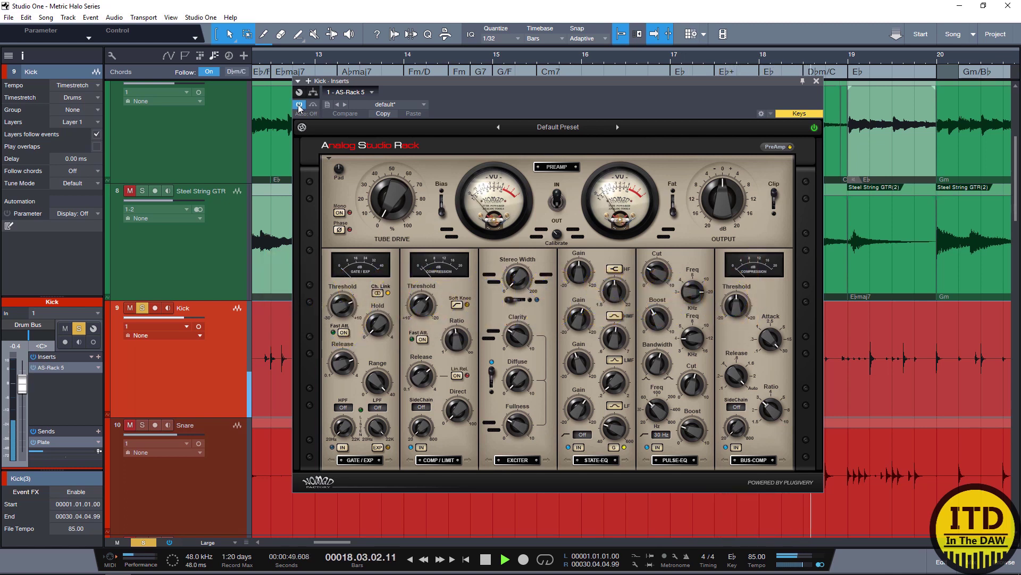
key("space")
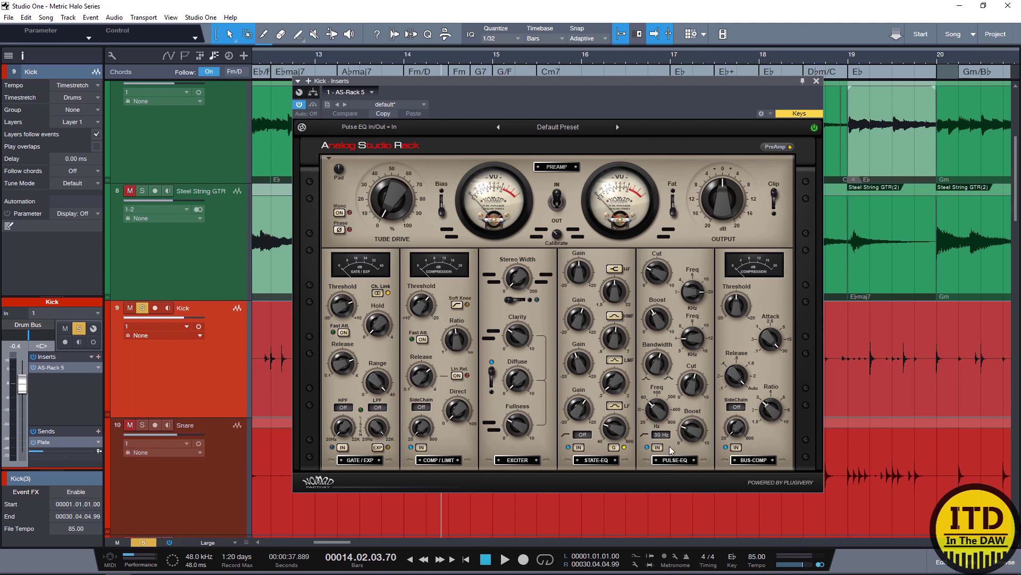
Switch the Kick rack's Bus Comp and Comp/Limit modules out and back during playback
left_click(735, 448)
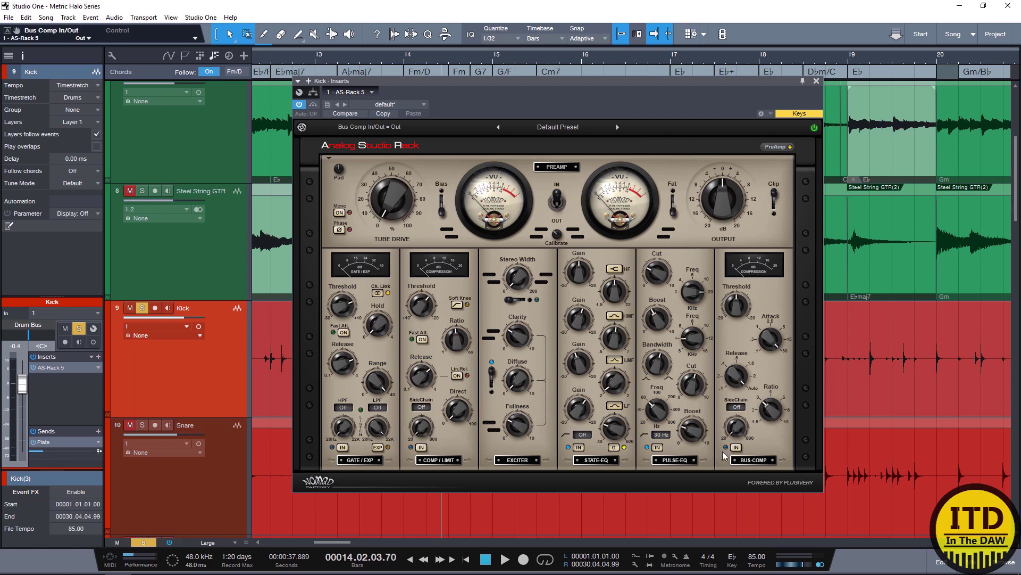
key("space")
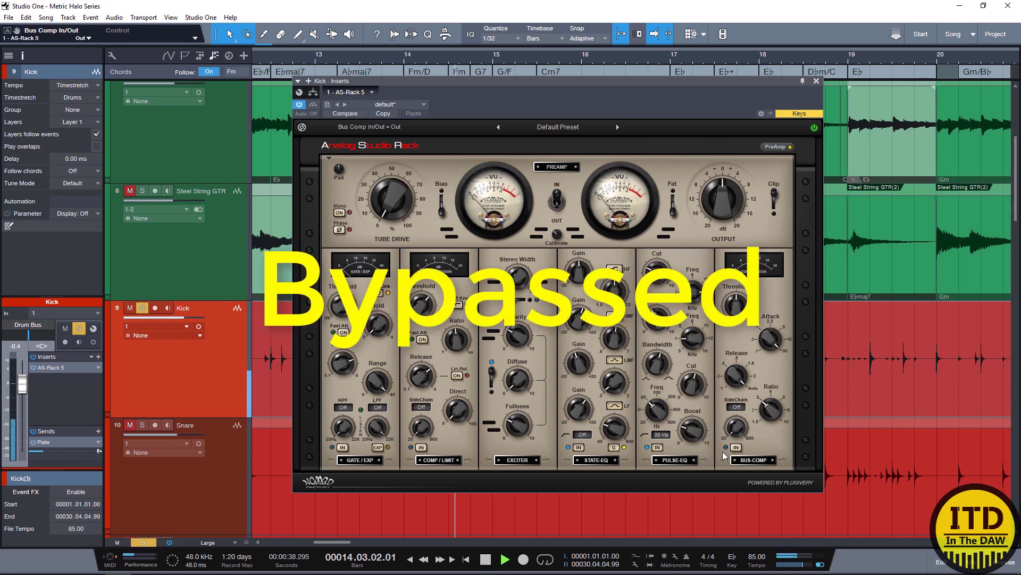
left_click(420, 448)
left_click(735, 448)
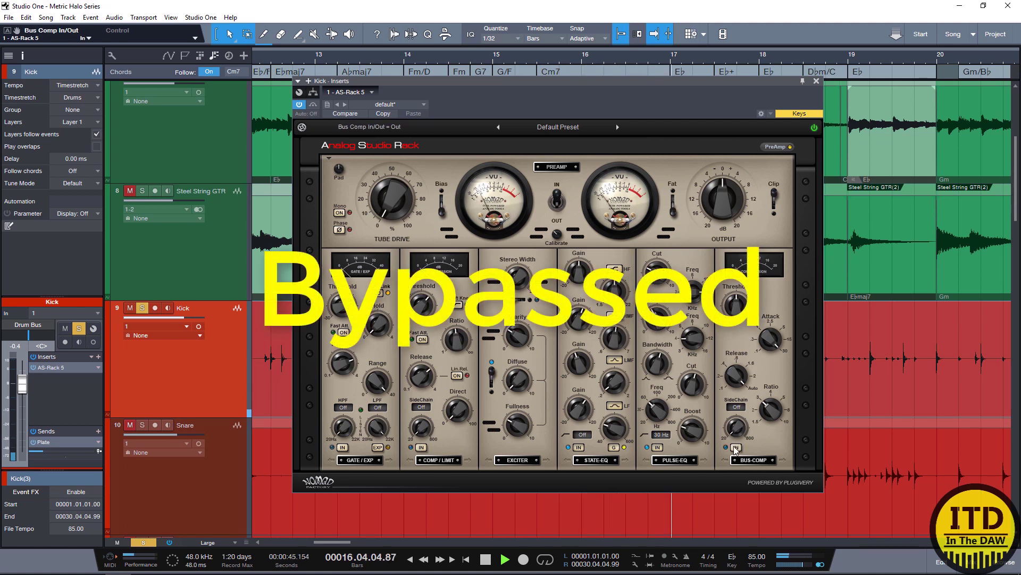
key("space")
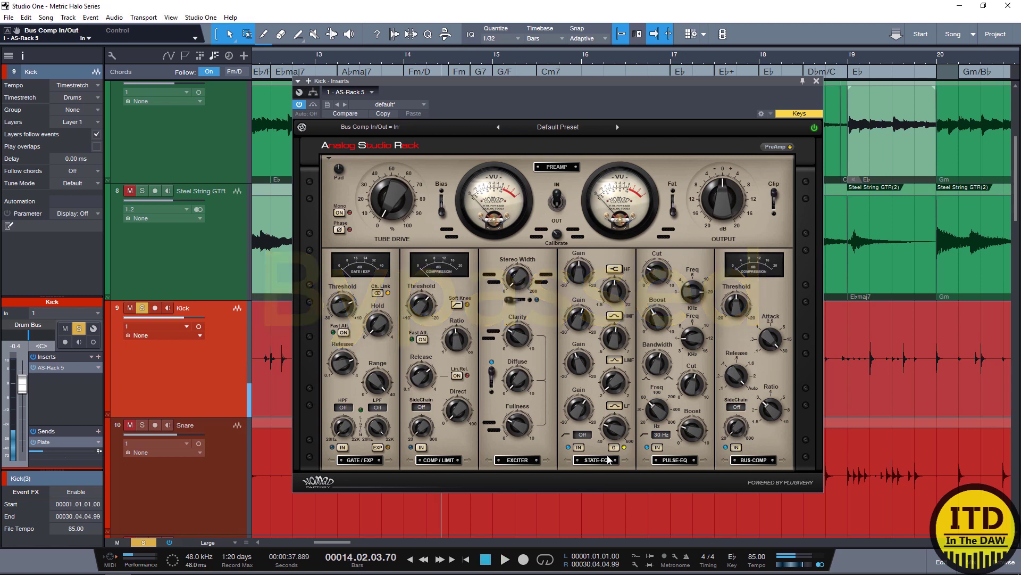
left_click(425, 449)
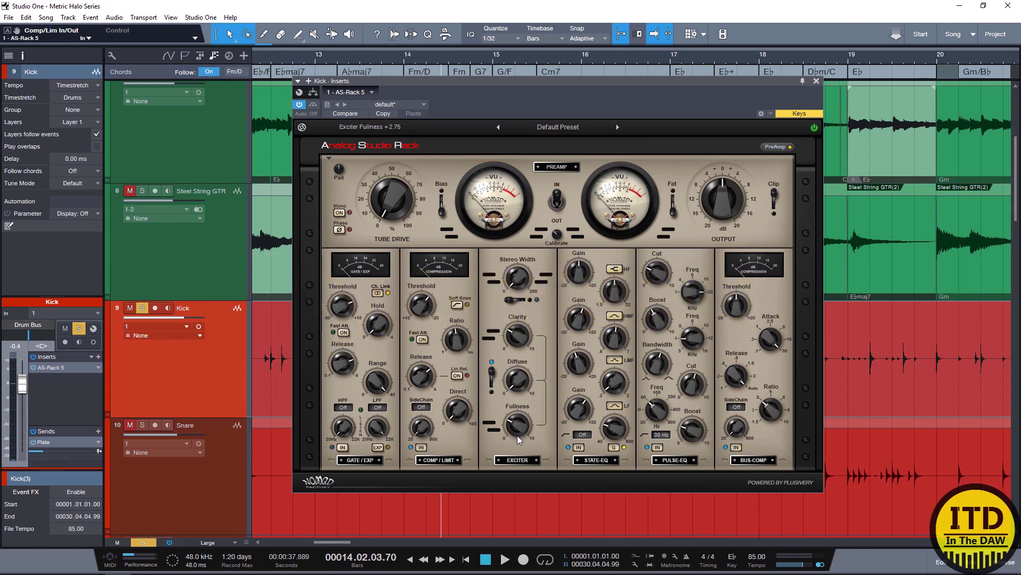
Audition the Kick with State EQ, Pulse EQ and Exciter modules switched out and back
left_click(579, 447)
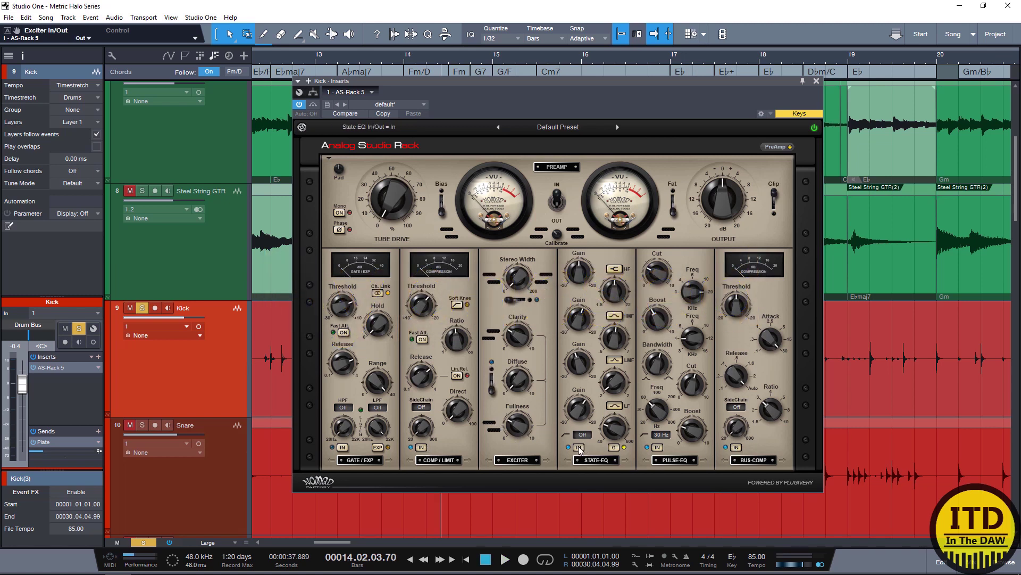
left_click(657, 448)
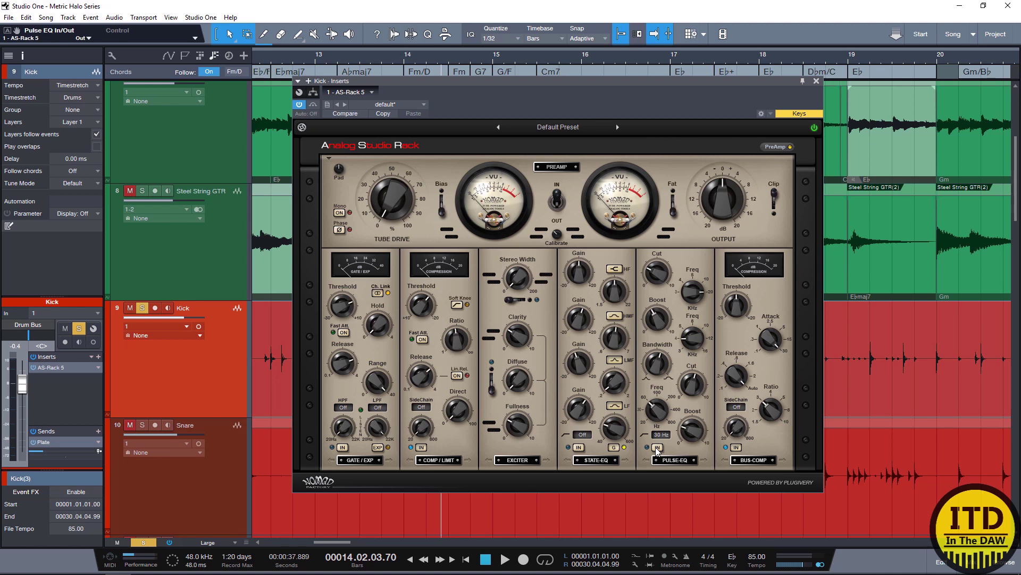
key("space")
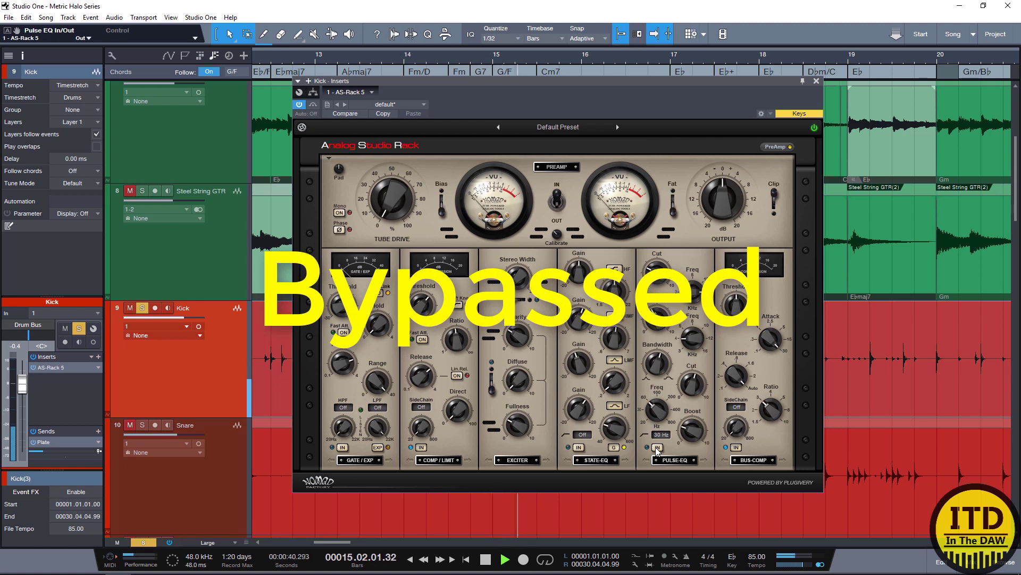
left_click(490, 392)
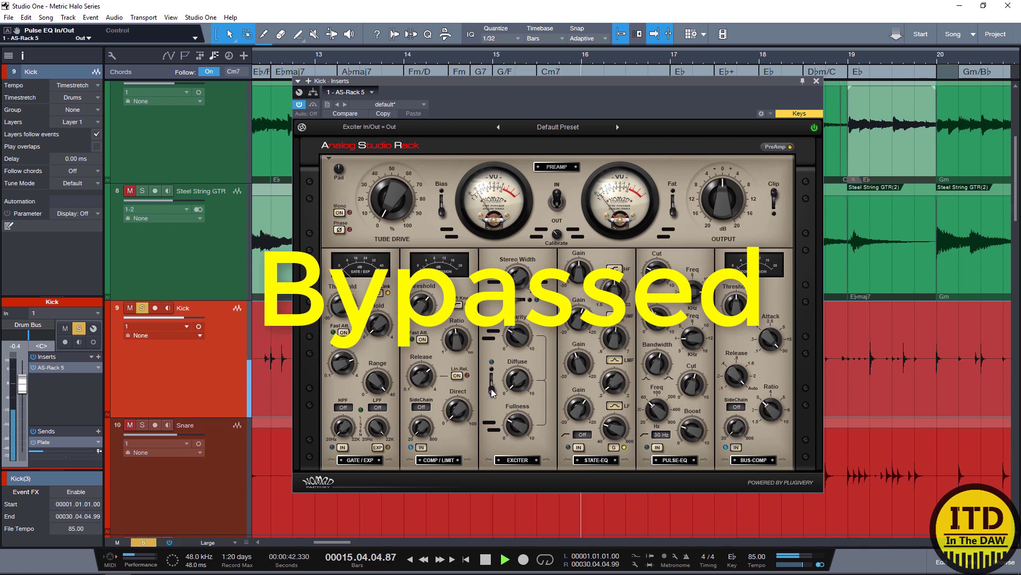
left_click(491, 392)
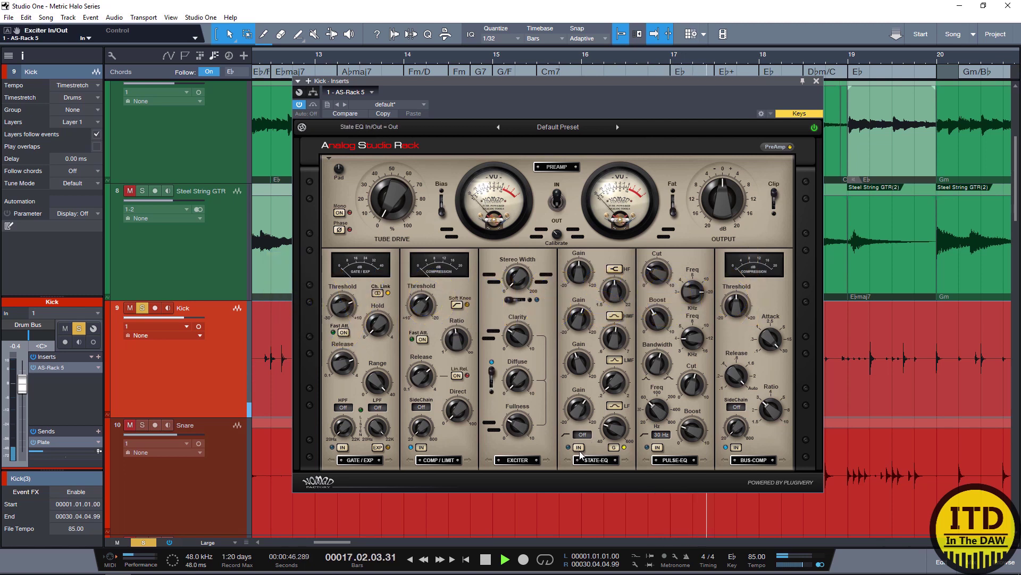
left_click(579, 447)
left_click(657, 447)
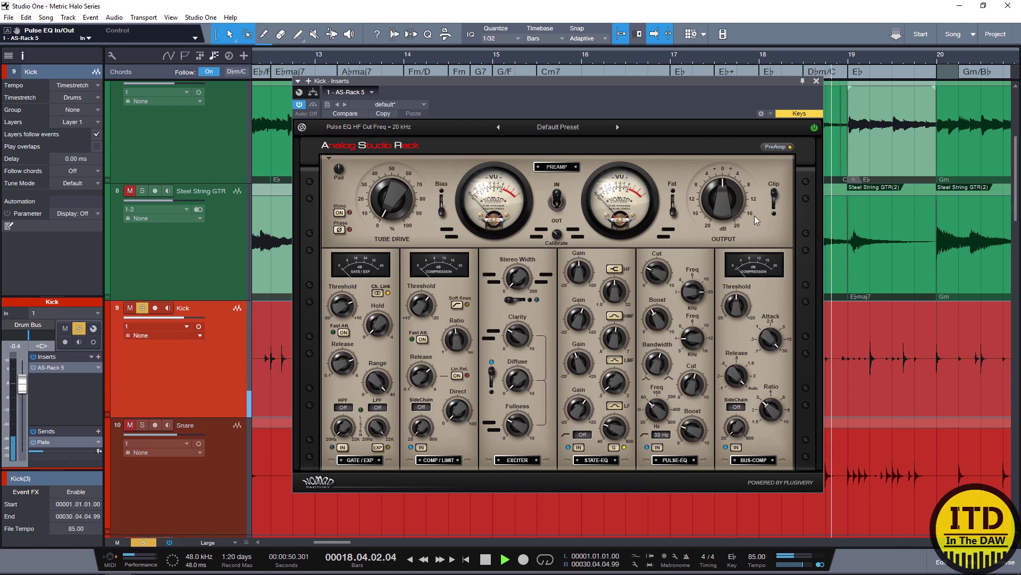
Show each module's level strips, stop playback, and close the Kick rack window
left_click(776, 147)
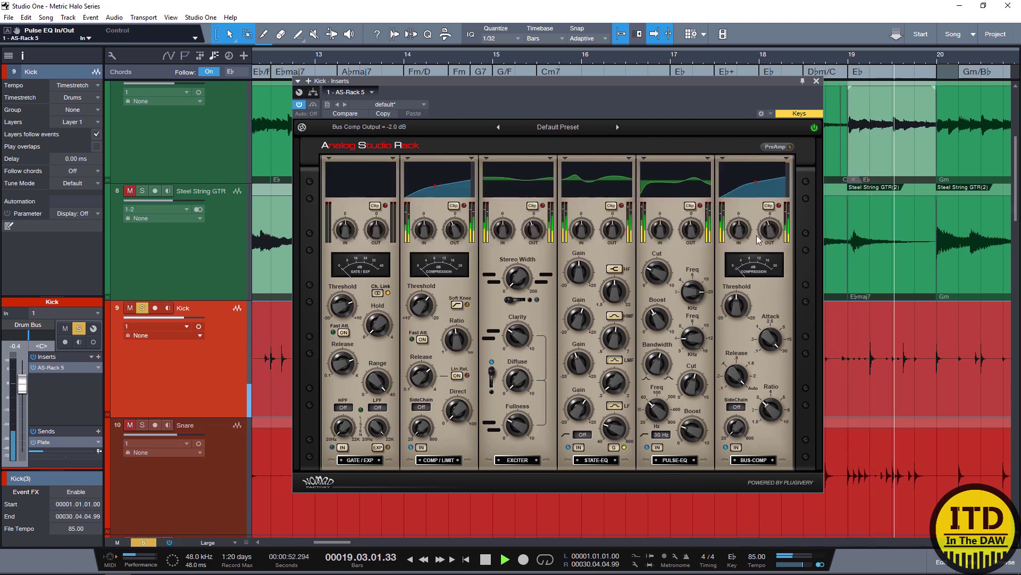
key("space")
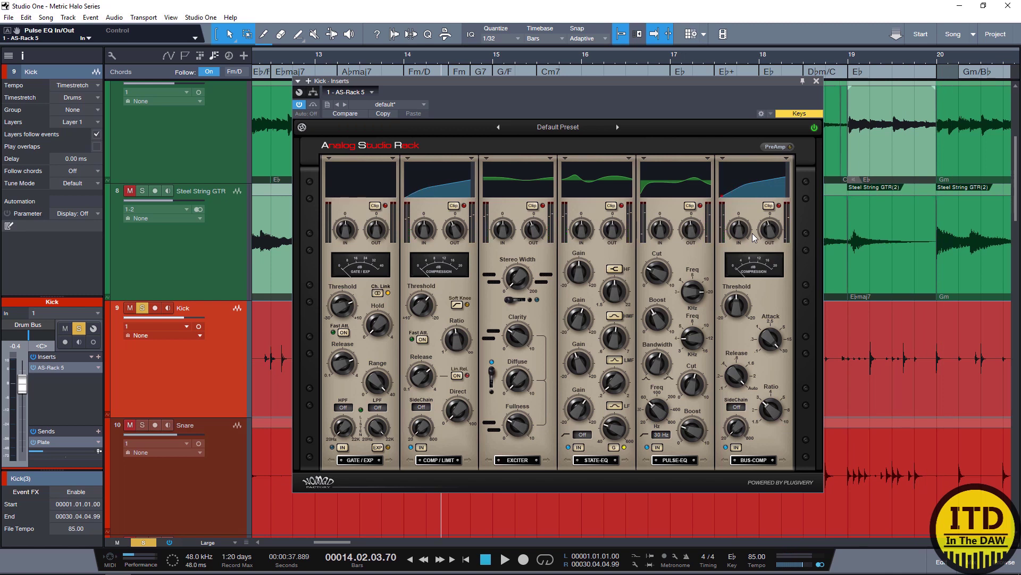
left_click(817, 81)
Select the Snare track and open its AS-Rack 7 plugin, positioned upper left
left_click(171, 434)
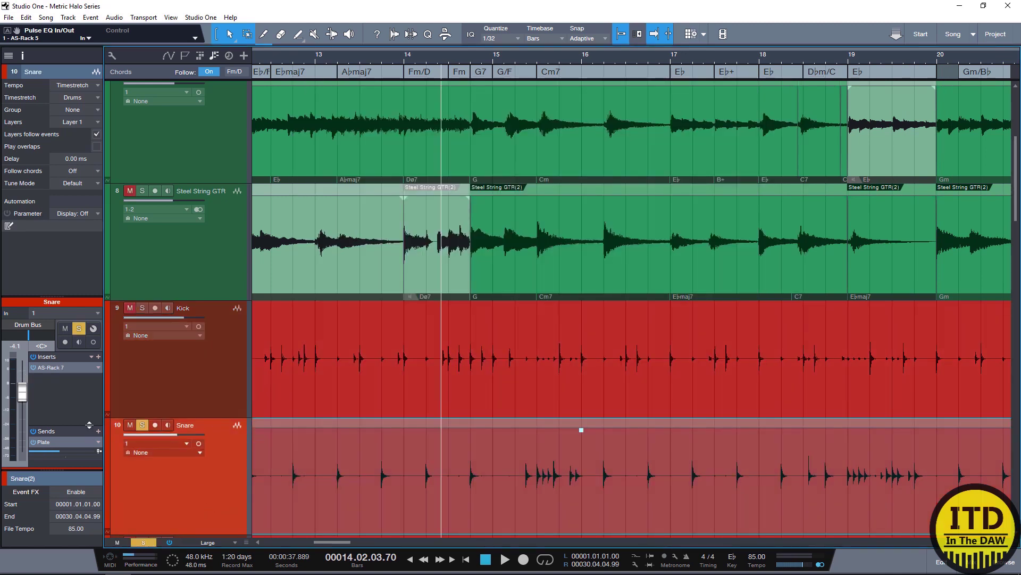
left_click(55, 369)
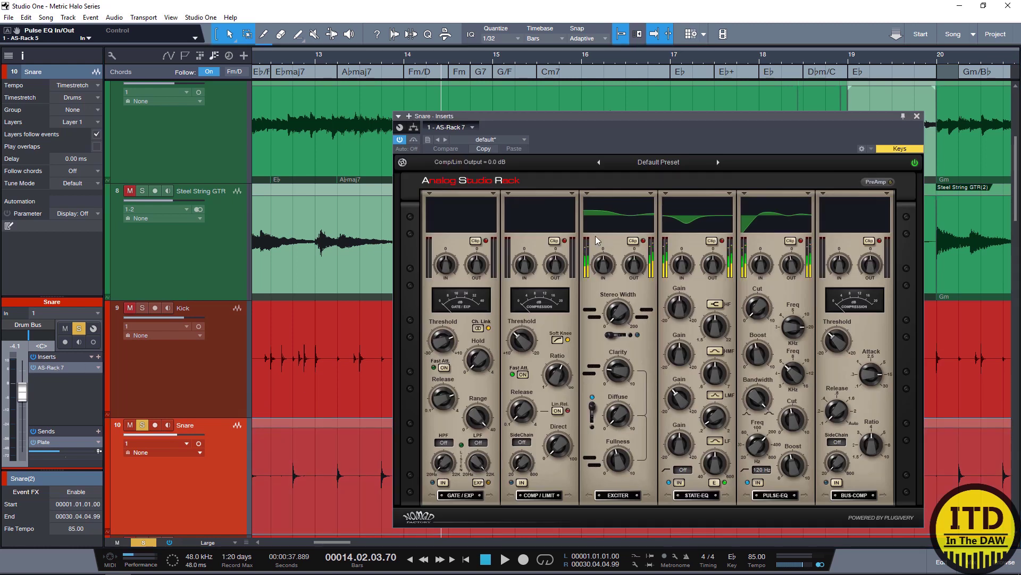
left_click_drag(671, 125, 308, 74)
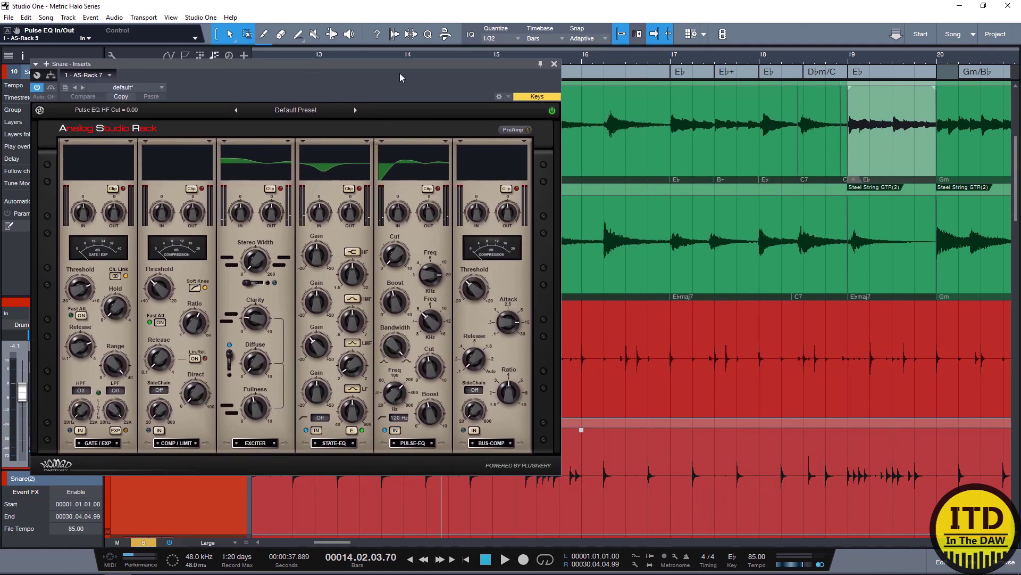
left_click_drag(407, 71, 681, 77)
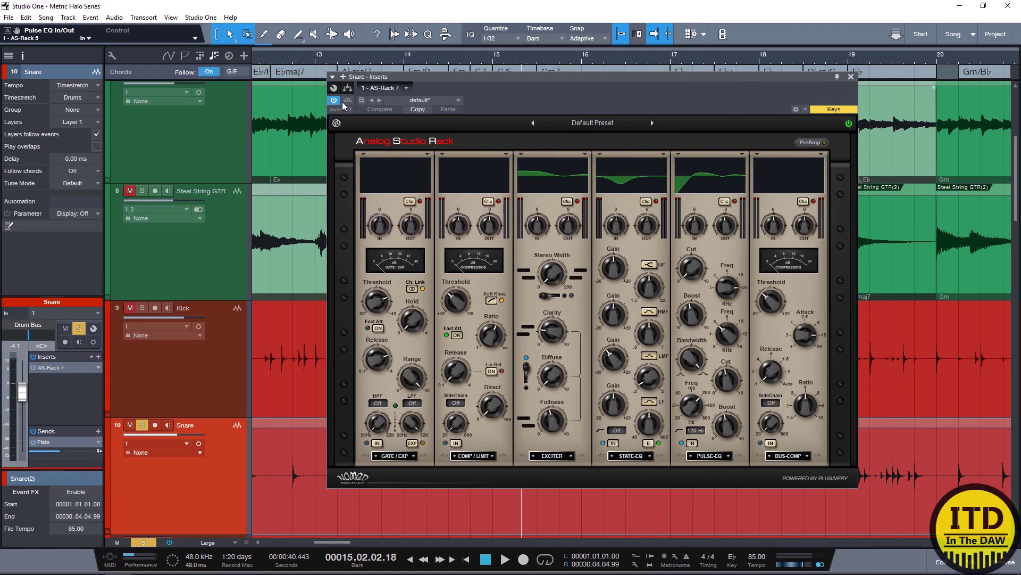
Compare the Snare rack bypassed and active, stop playback, and unsolo the Snare
left_click(333, 100)
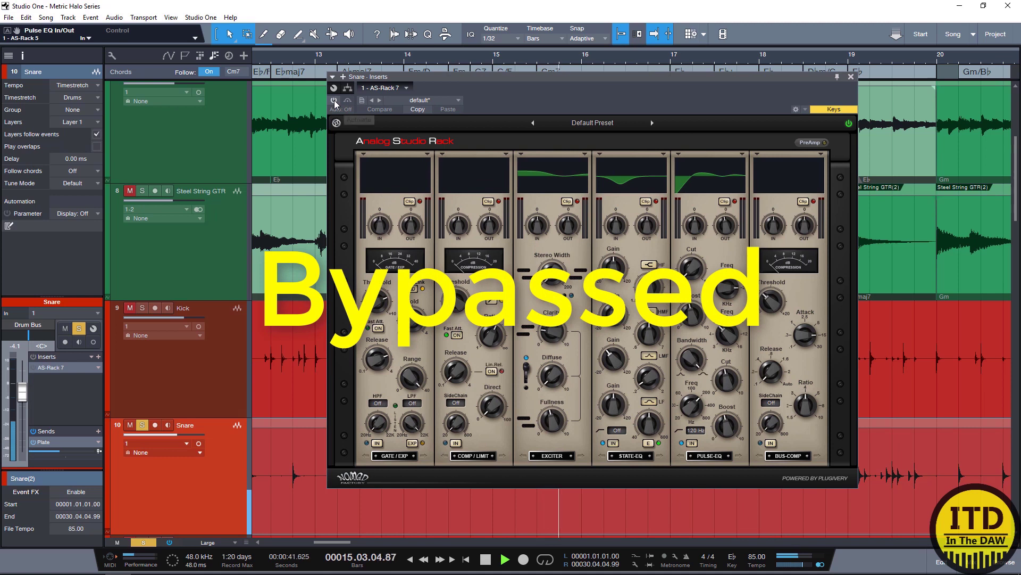
left_click(334, 100)
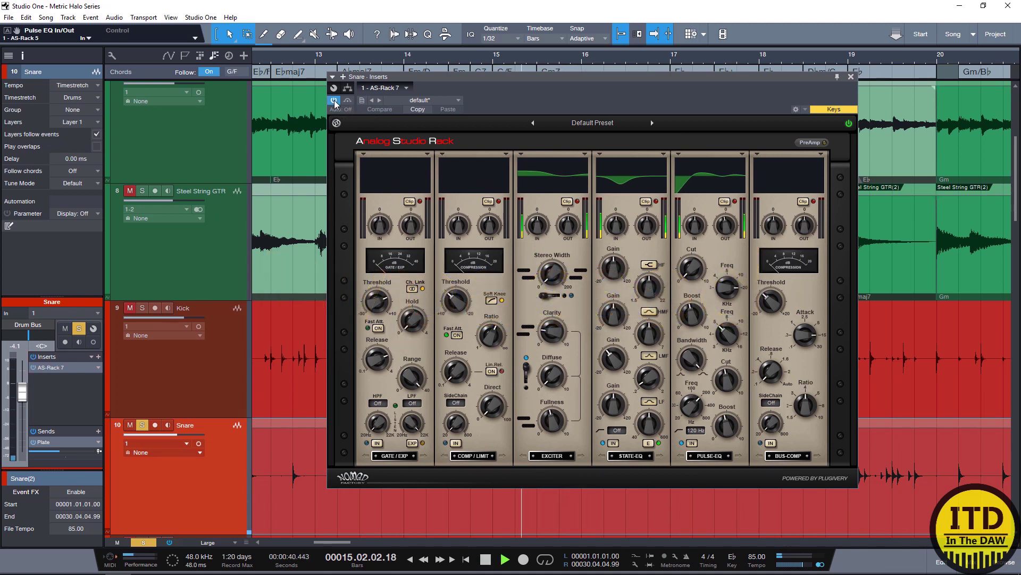
key("space")
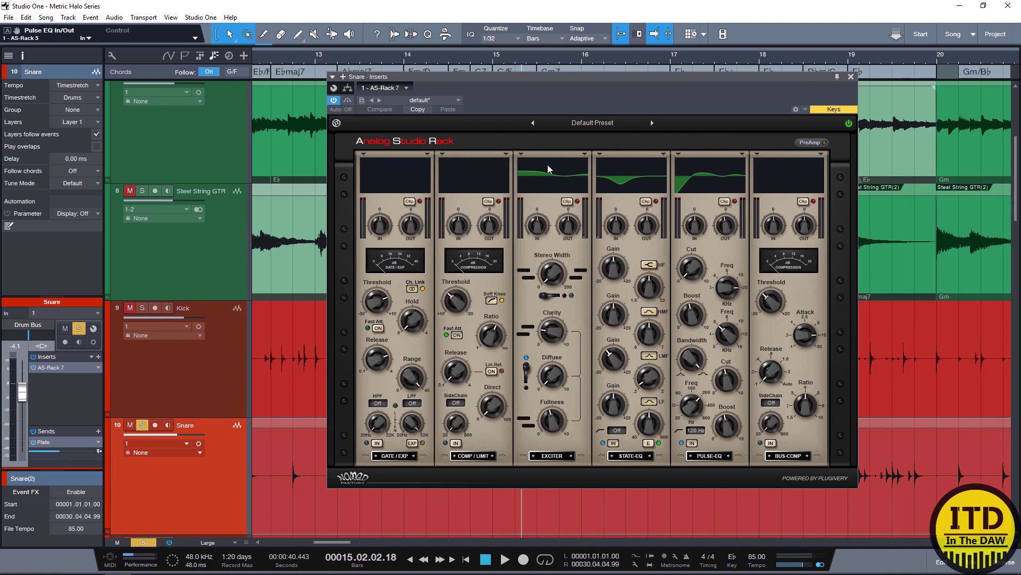
left_click(142, 425)
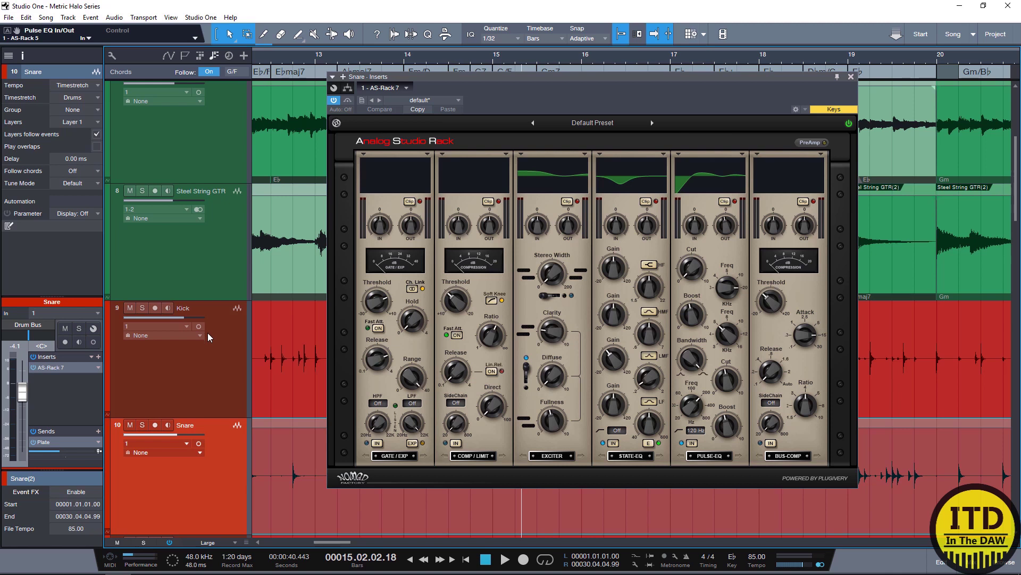
Switch to the OH track's AS-Rack 6 and A/B it twice during playback, ending active
scroll(225, 398, "down", 10)
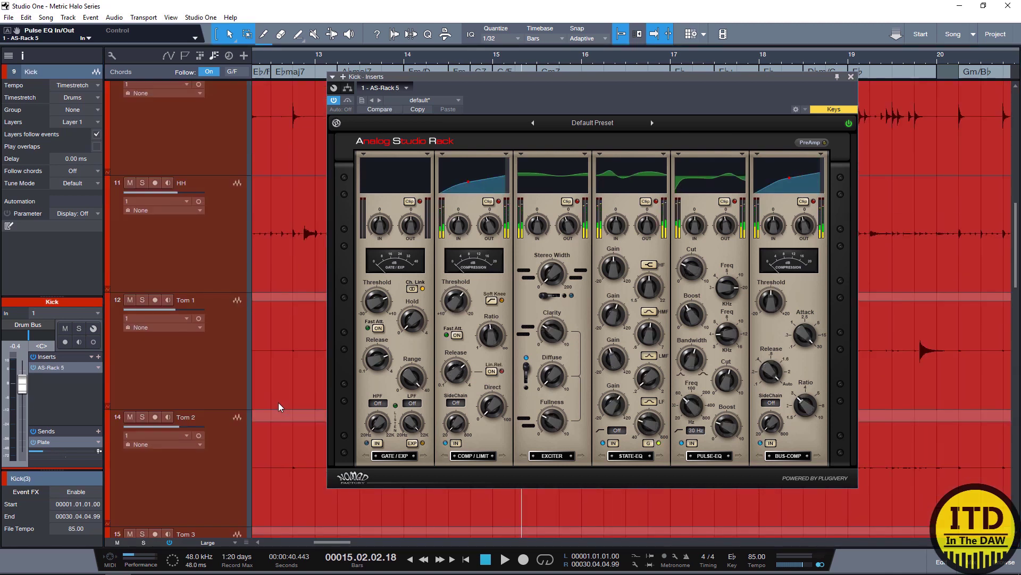
left_click(286, 333)
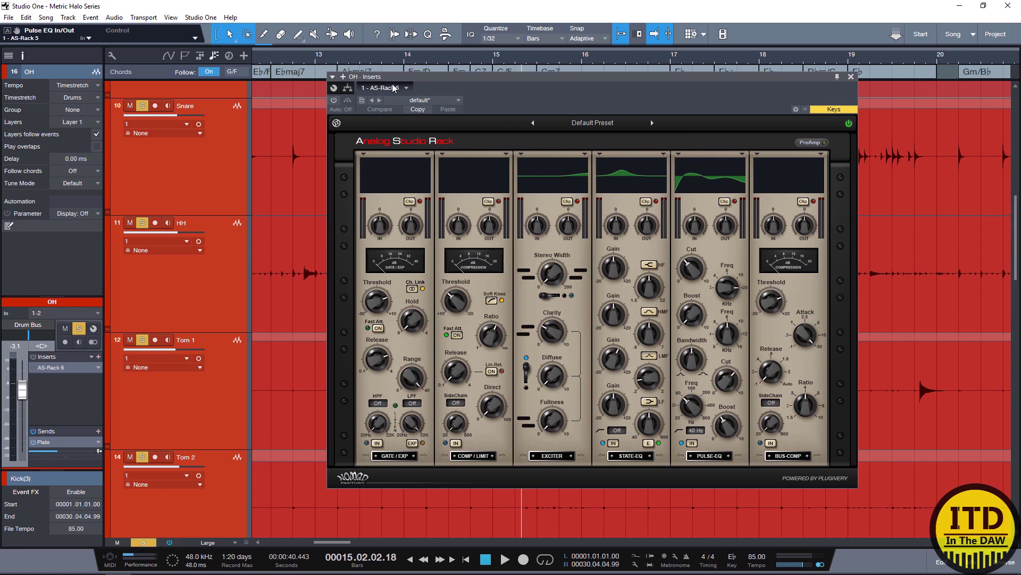
left_click_drag(390, 77, 384, 104)
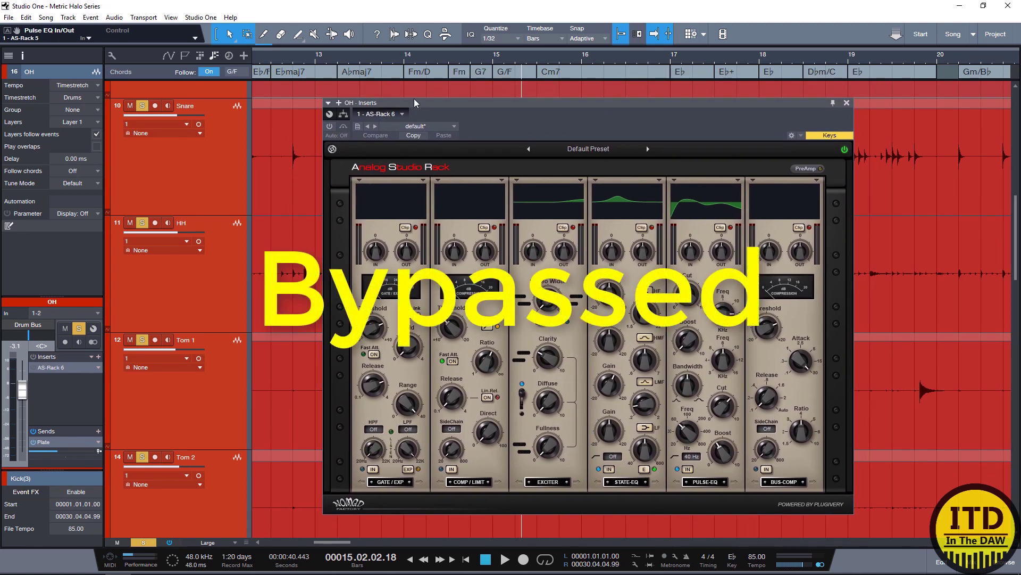
key("space")
left_click(329, 127)
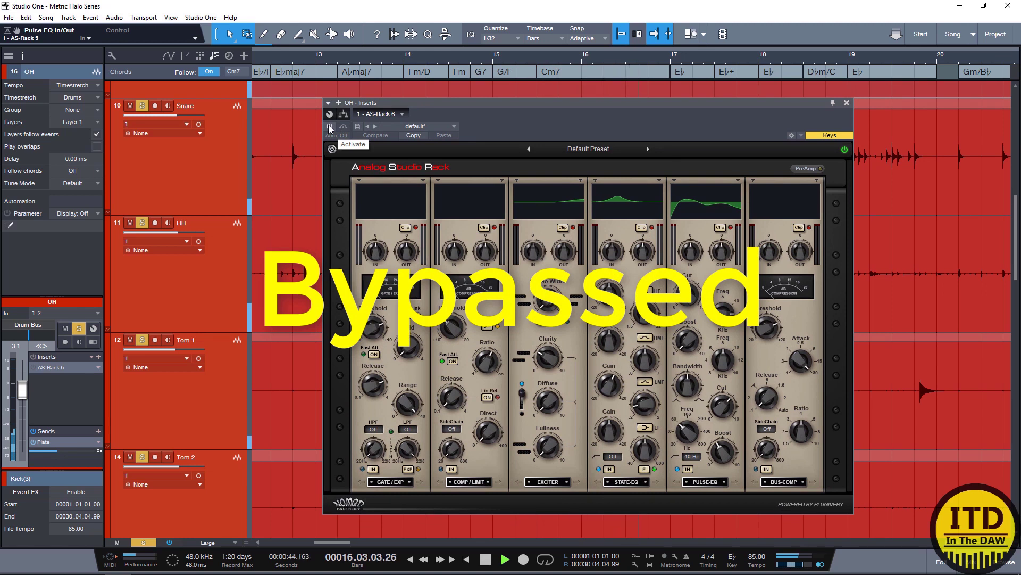
left_click(329, 126)
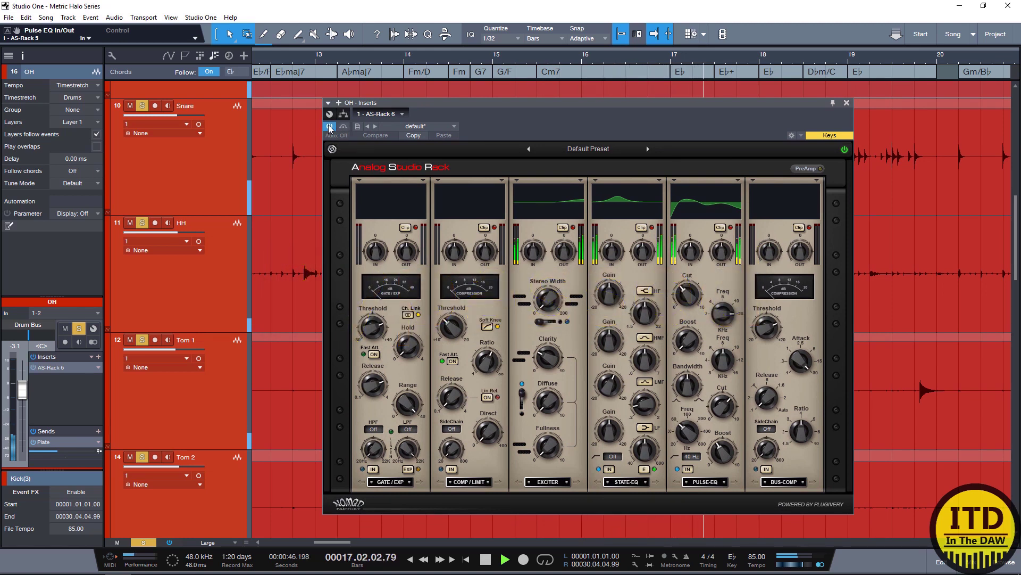
left_click(329, 126)
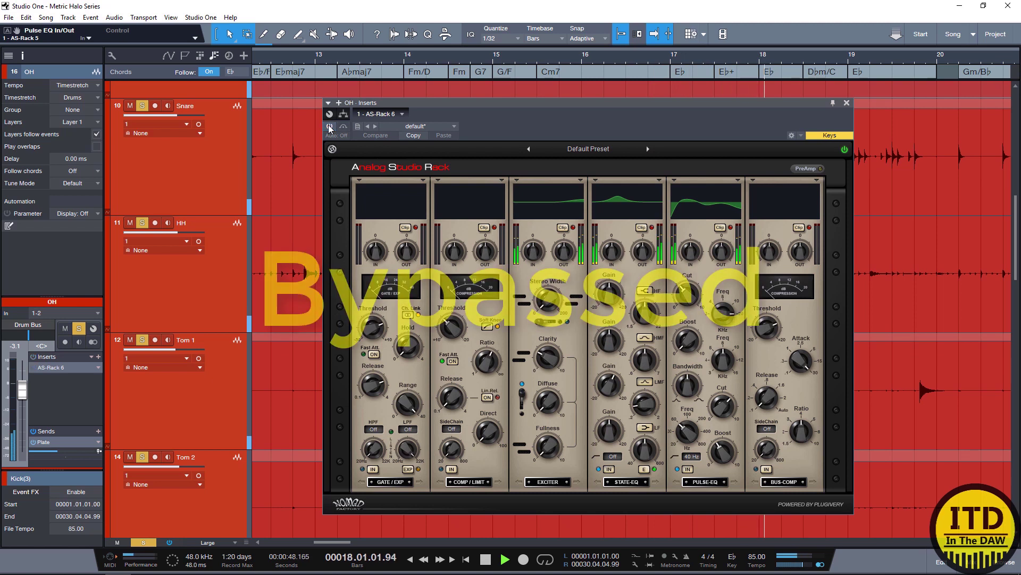
left_click(330, 127)
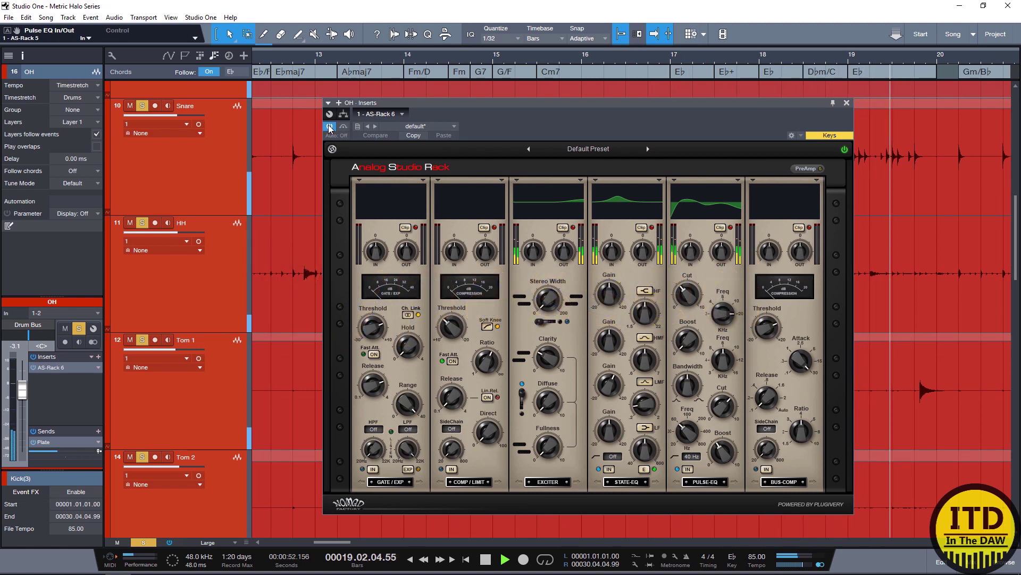
key("space")
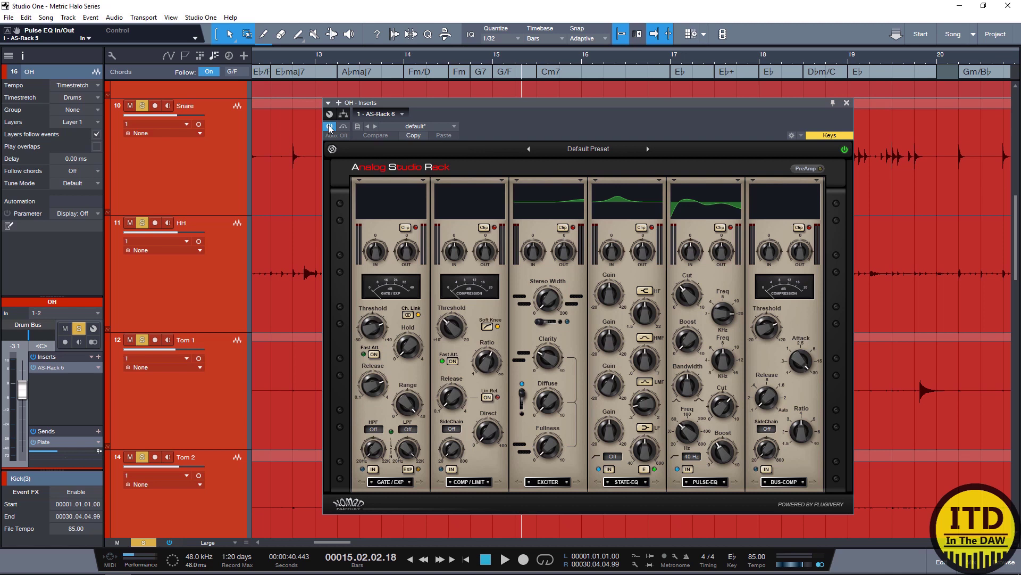
Clear all solos, set the playhead to bar 8, and zoom in on bars 8 to 18
key("s")
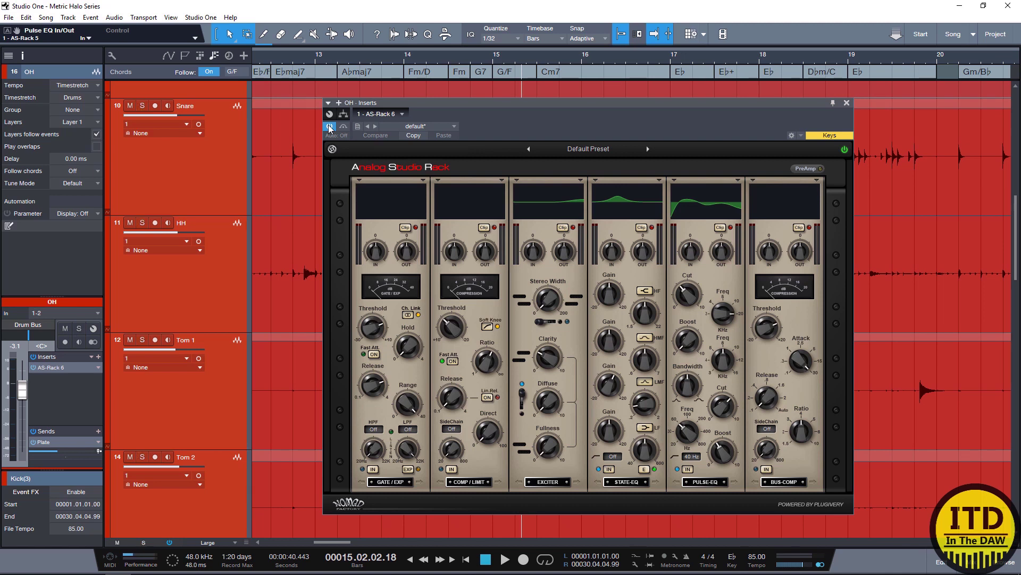
left_click_drag(373, 103, 564, 257)
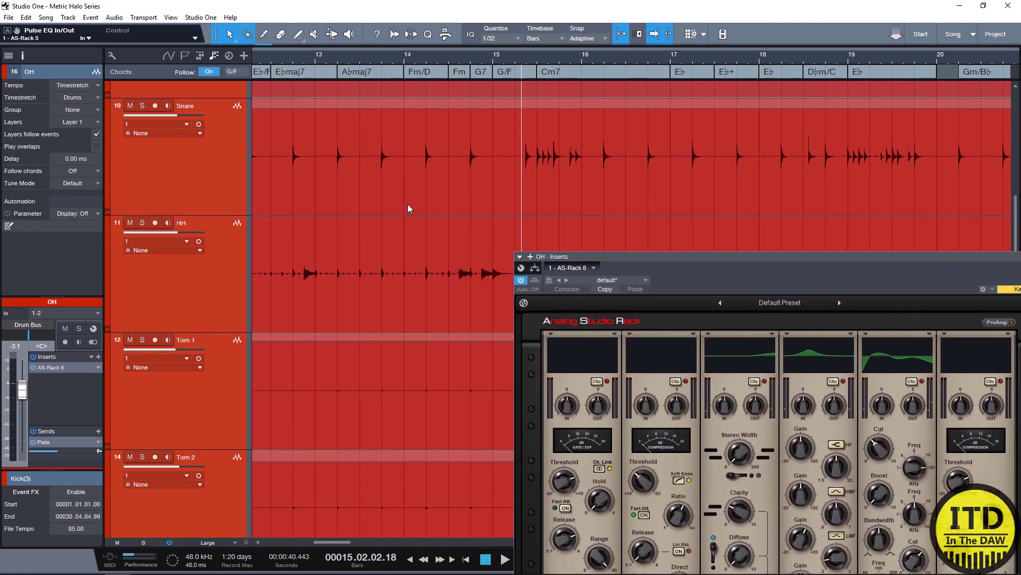
key("w")
left_click(305, 166)
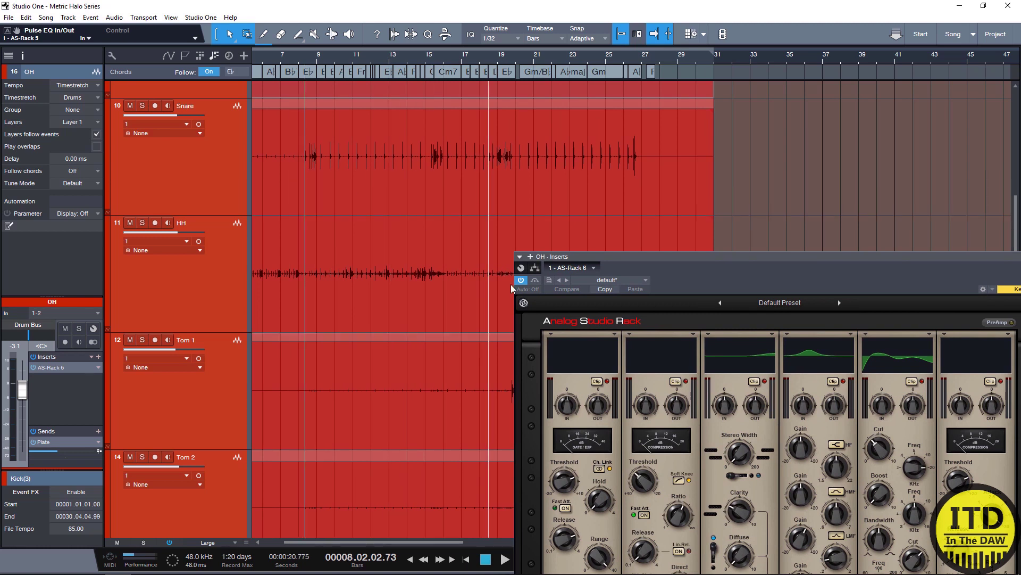
left_click_drag(619, 264, 490, 124)
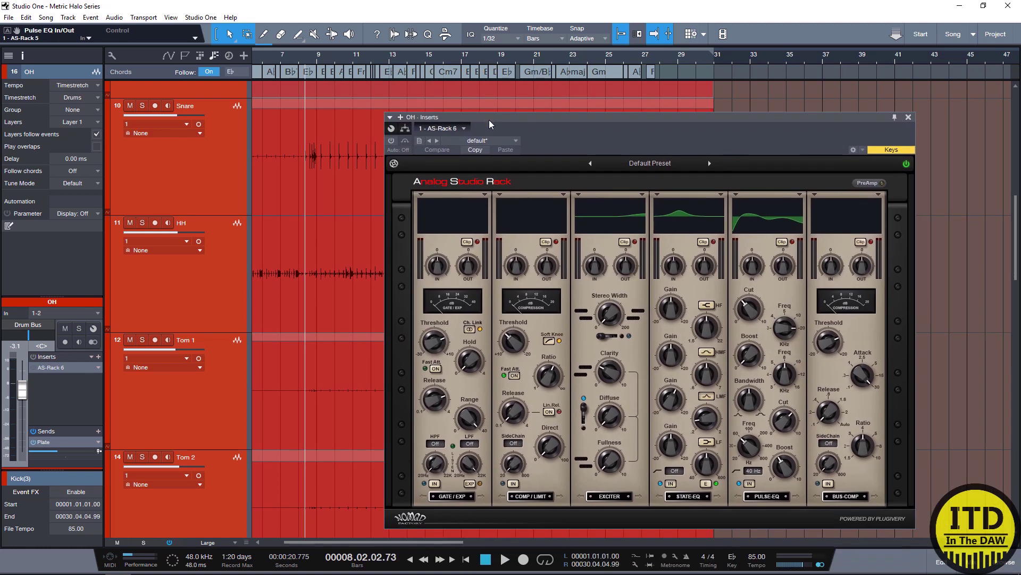
key("e")
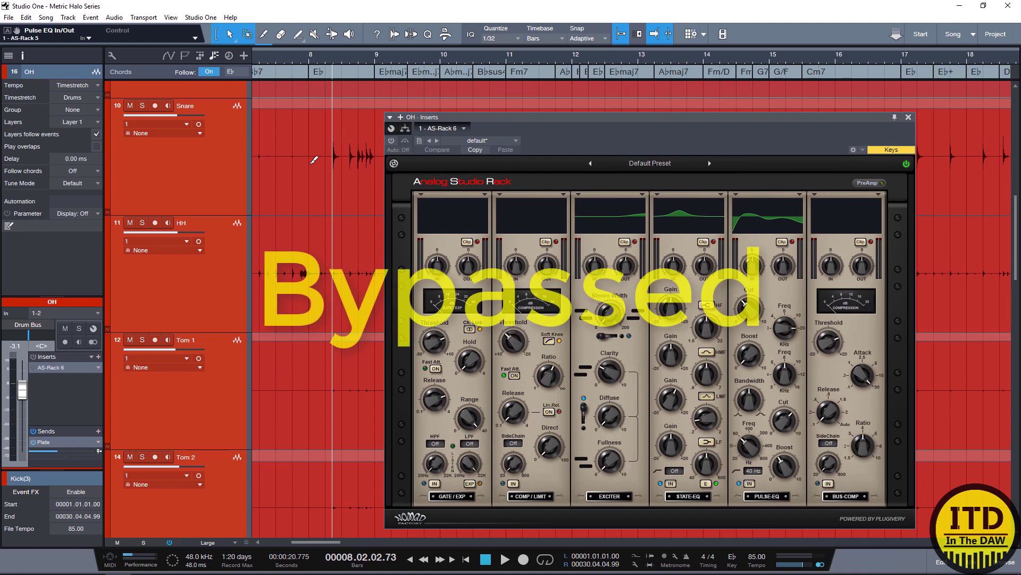
Play from bar 8 toggling the OH AS-Rack 6 bypass, ending active and stopped
key("space")
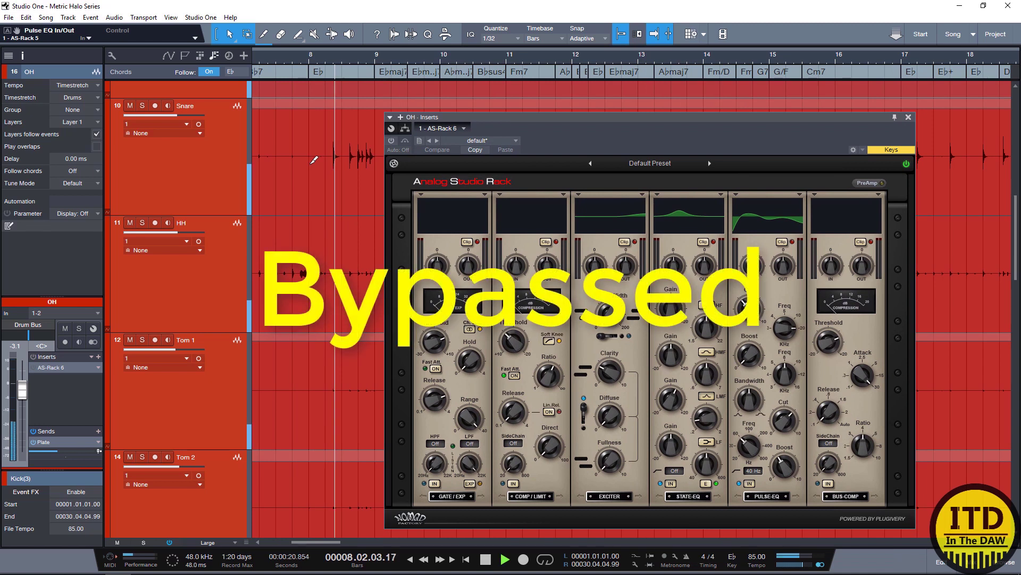
left_click(391, 141)
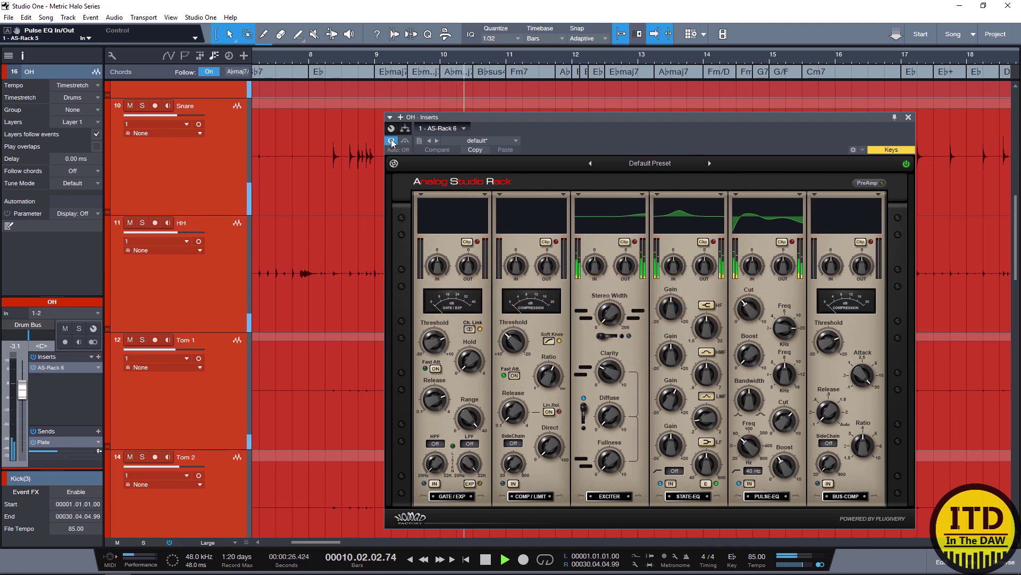
left_click(391, 142)
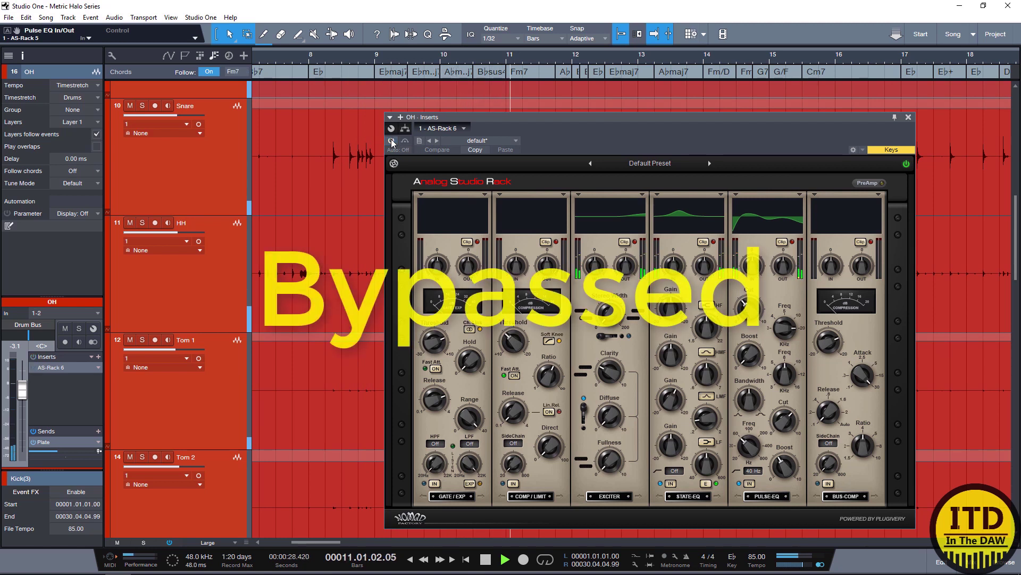
left_click(392, 141)
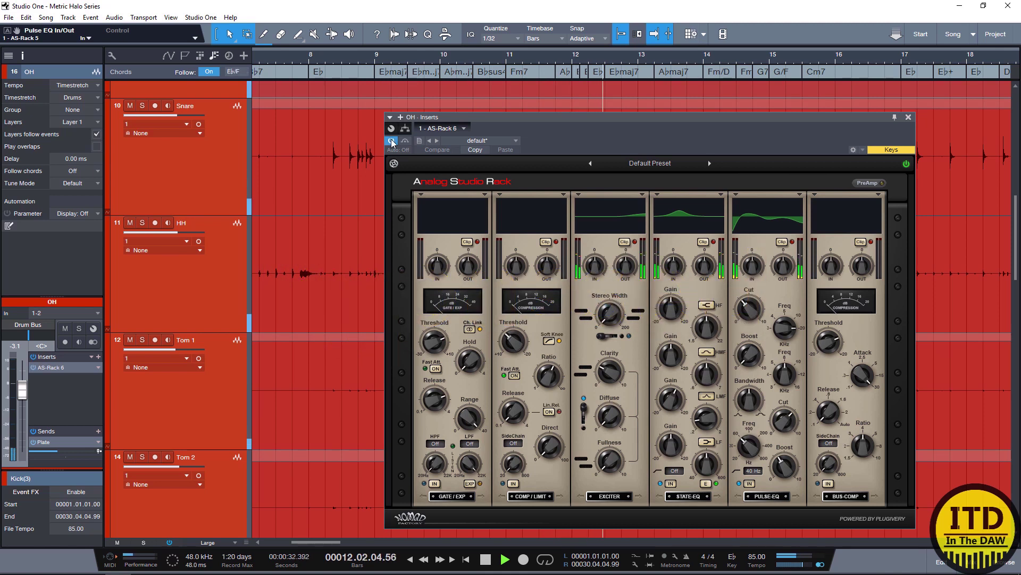
key("space")
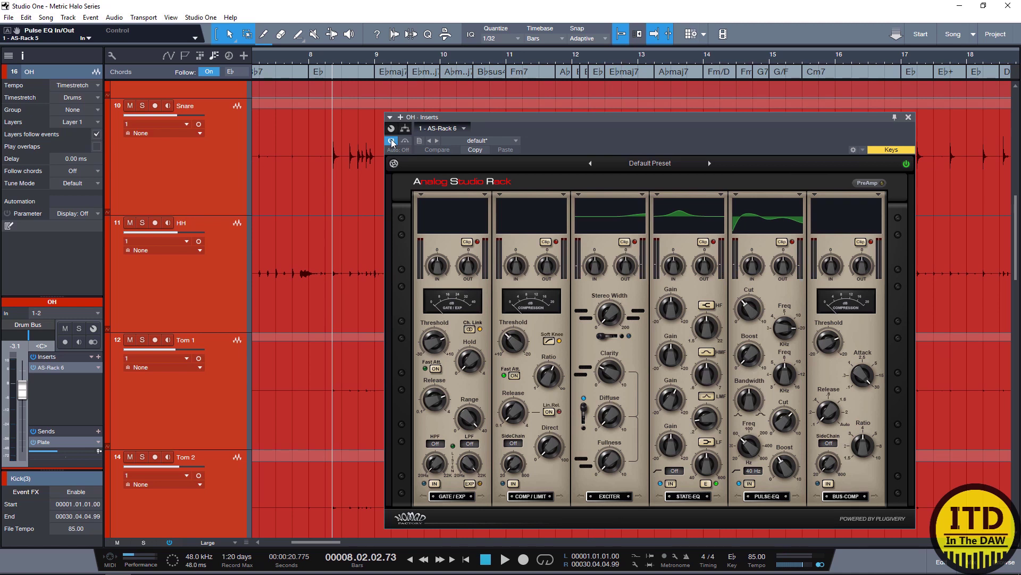
Close the OH rack and open the Submix bus AS-BusComp from the Console, centred on screen
key("F3")
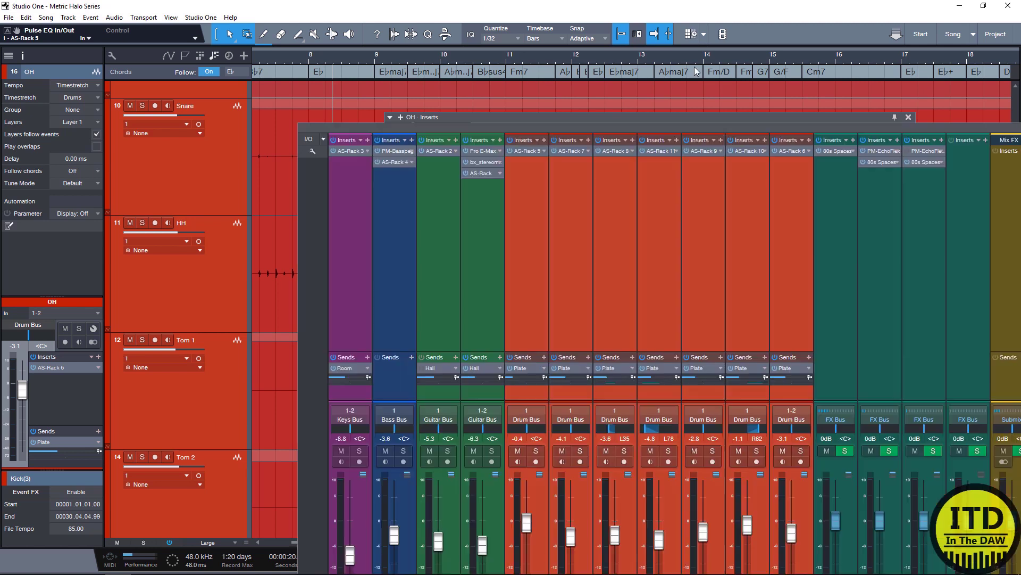
left_click(908, 117)
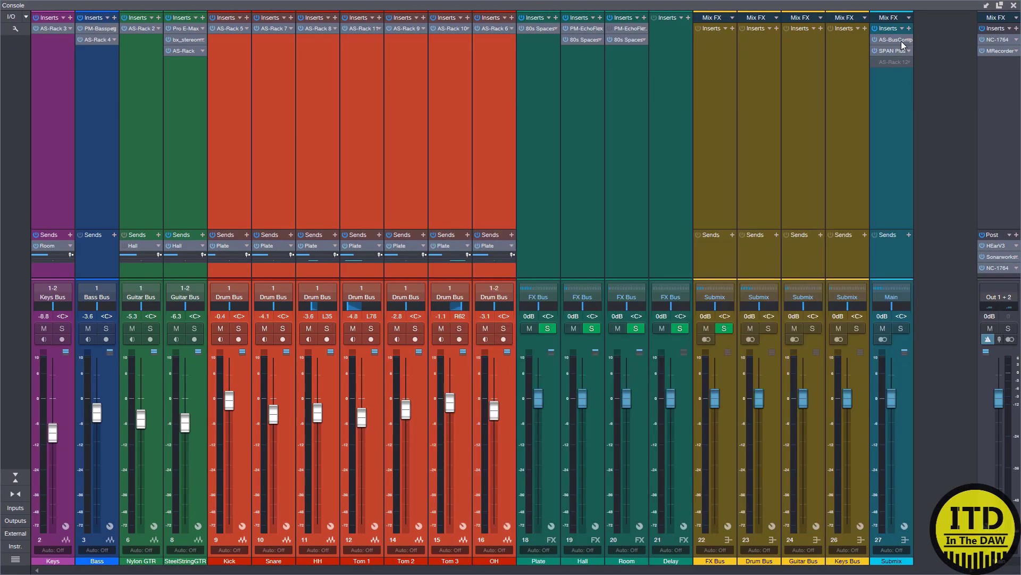
left_click(901, 41)
left_click_drag(803, 102, 419, 110)
key("F3")
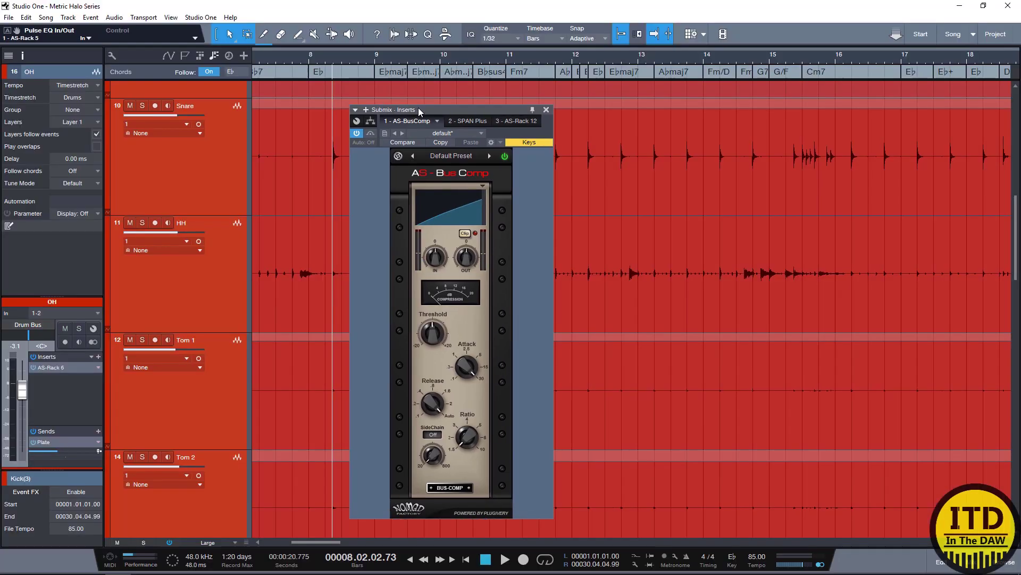
A/B the Submix AS-BusComp during playback, leave it active with threshold -1.8 dB
left_click(356, 133)
key("space")
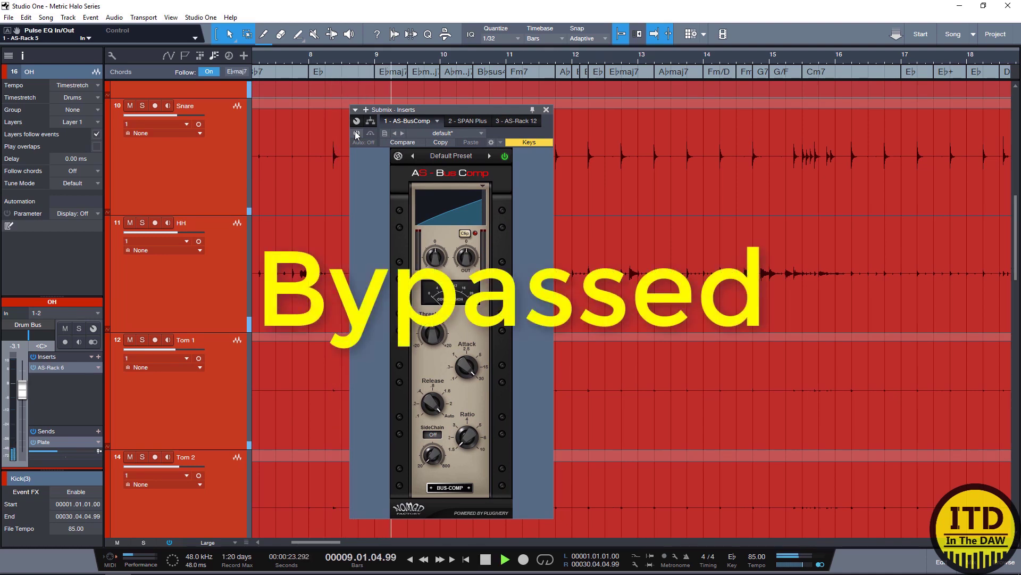
left_click(357, 134)
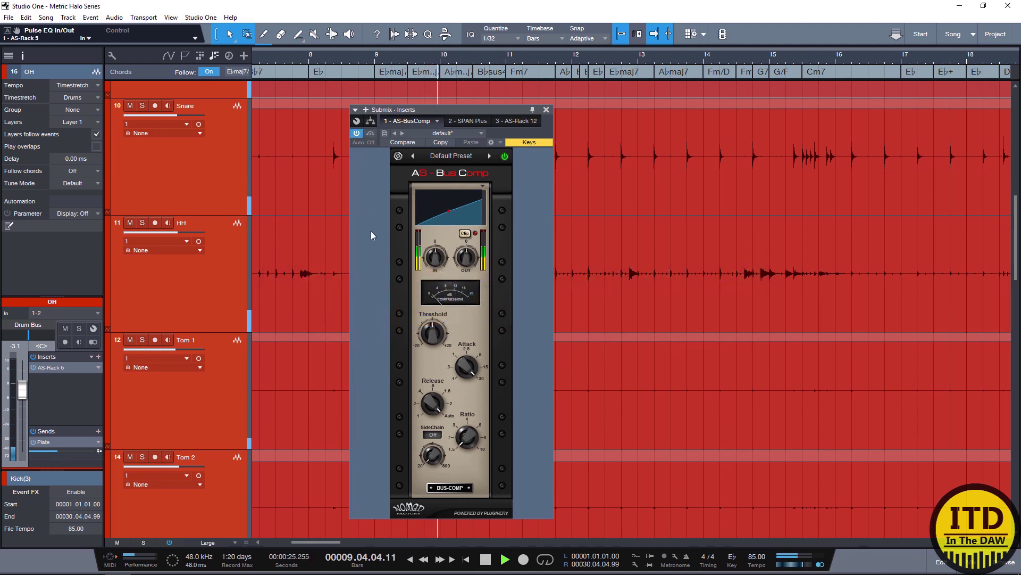
left_click_drag(436, 334, 436, 338)
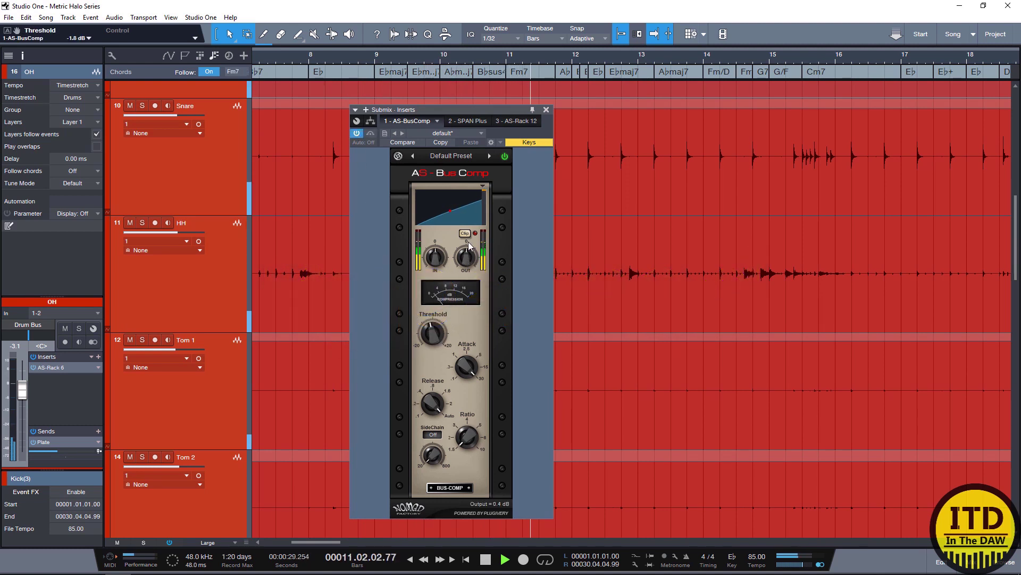
key("space")
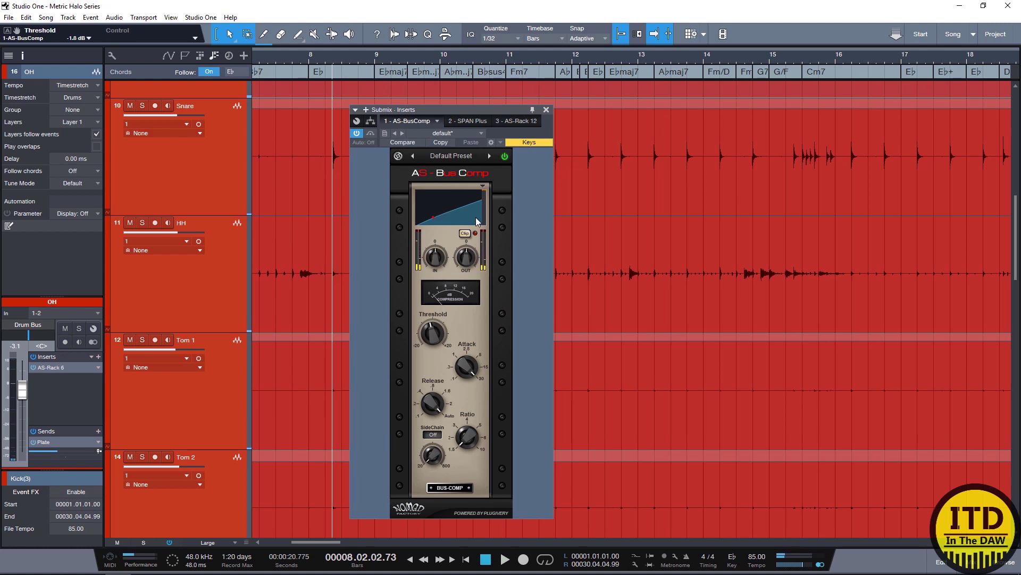